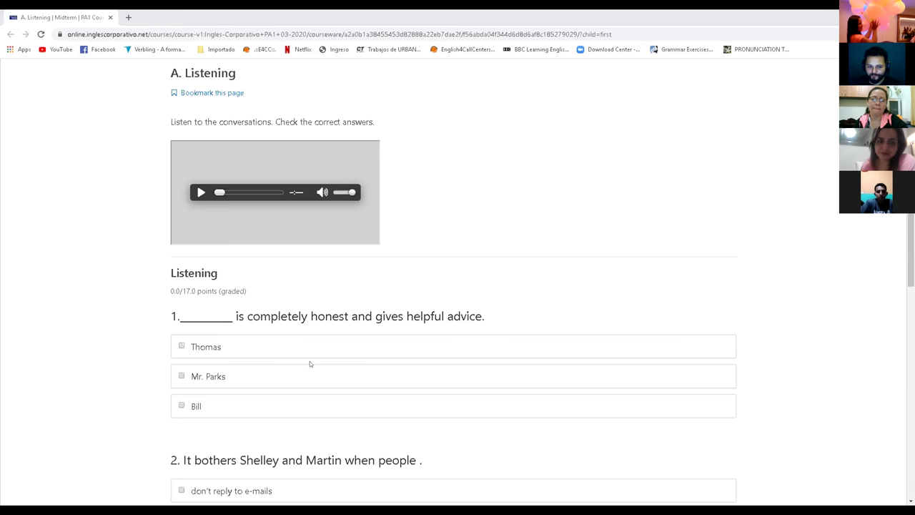
Answer question 1 about who is completely honest by marking its second listed option
scroll(309, 361, "down", 1)
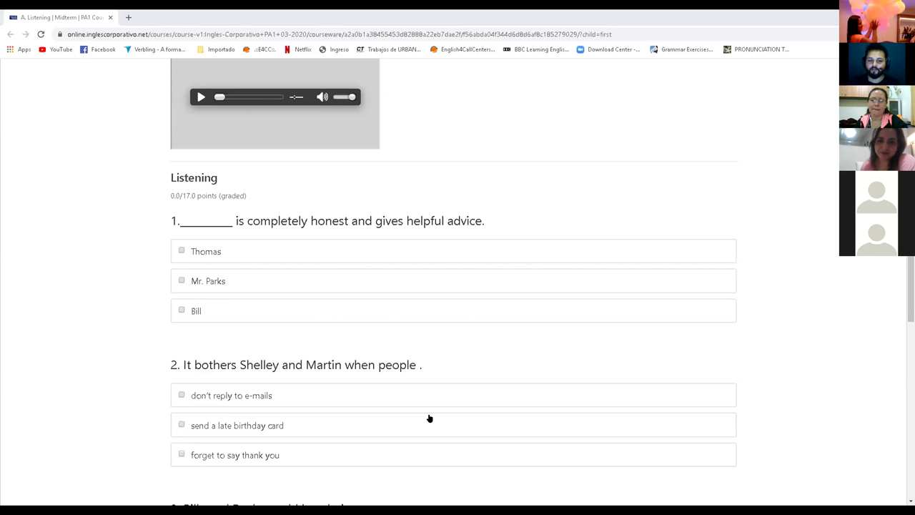
triple_click(294, 221)
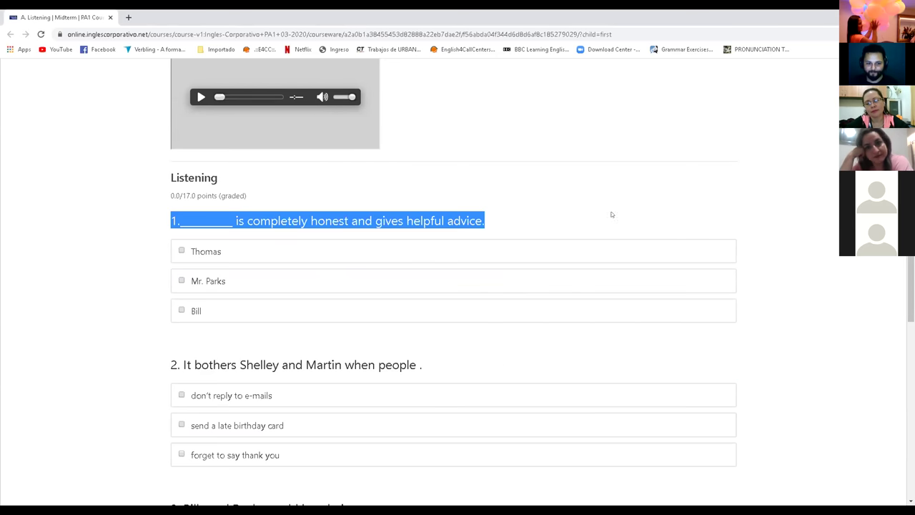
left_click(499, 216)
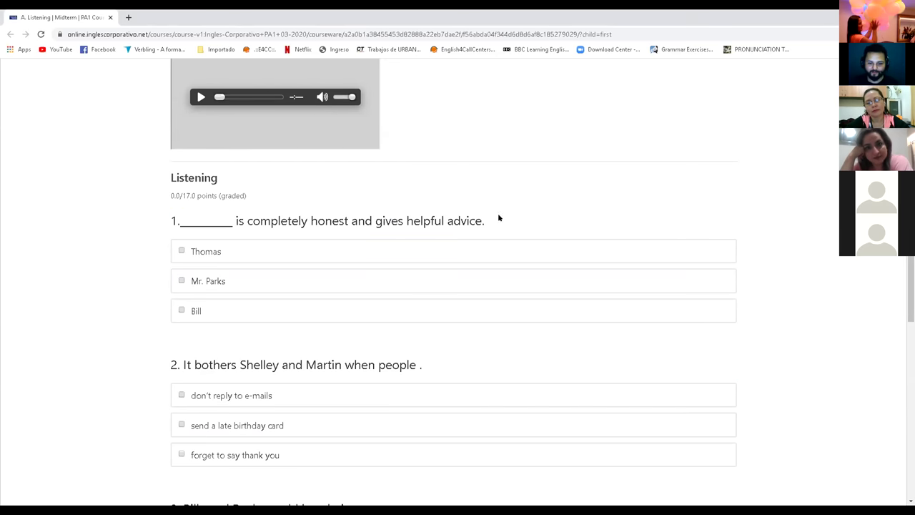
left_click(214, 282)
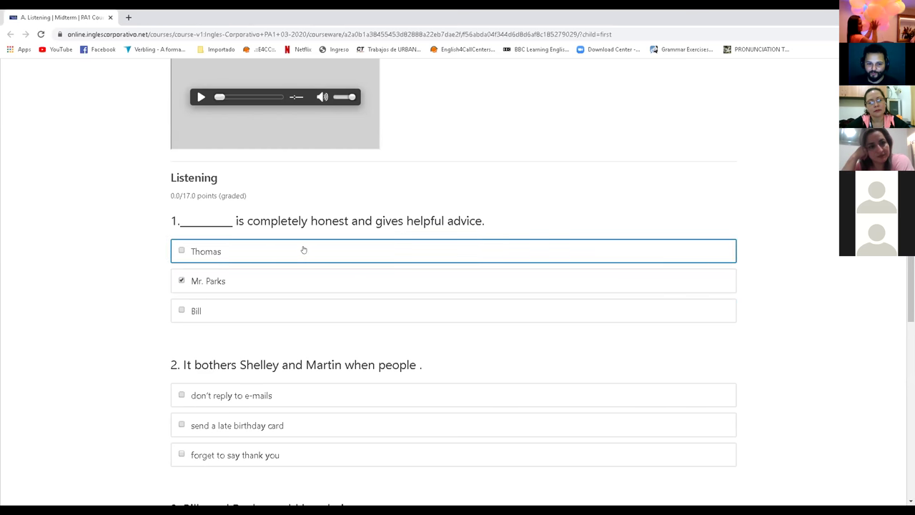
Examine the wording of question 1, highlighting "completely", "honest" and "advice" in the sentence
double_click(262, 221)
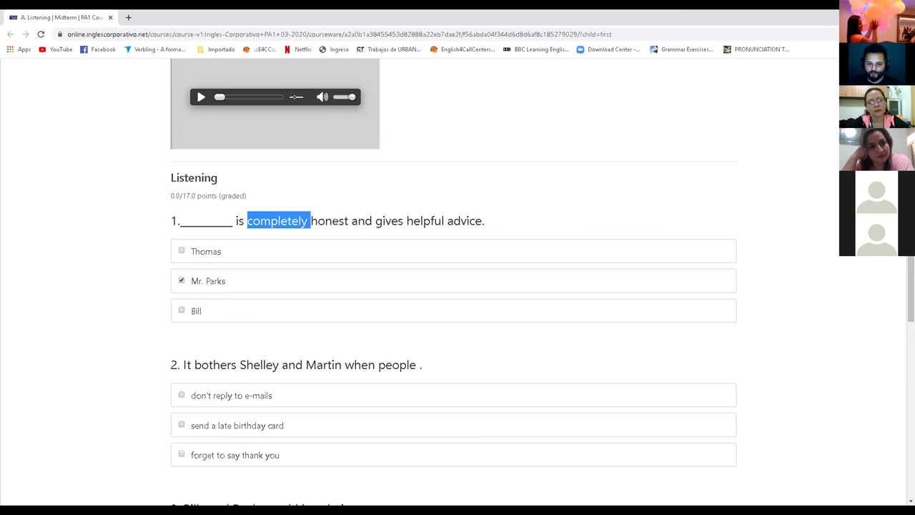
double_click(332, 221)
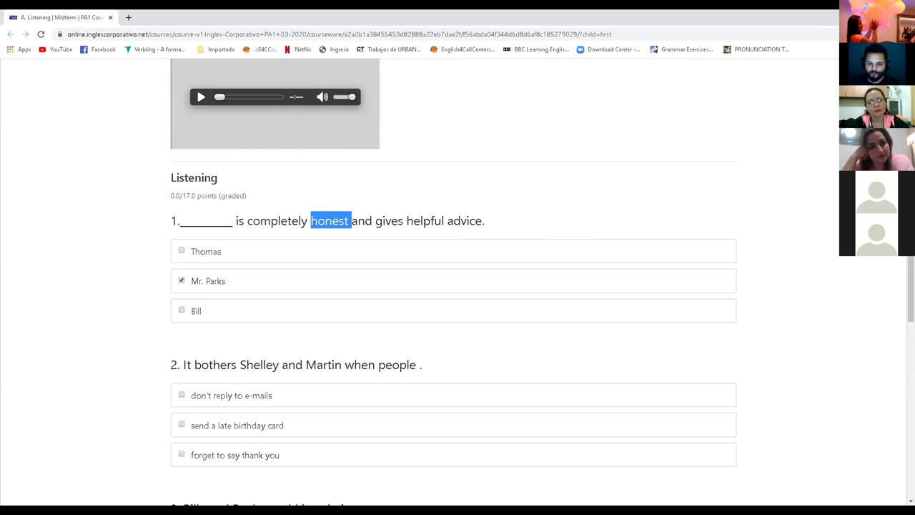
double_click(463, 221)
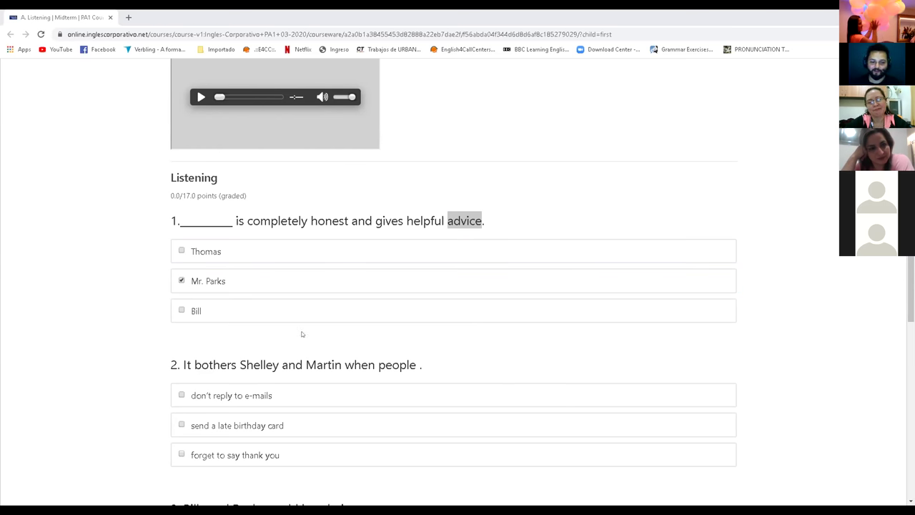
left_click(427, 203)
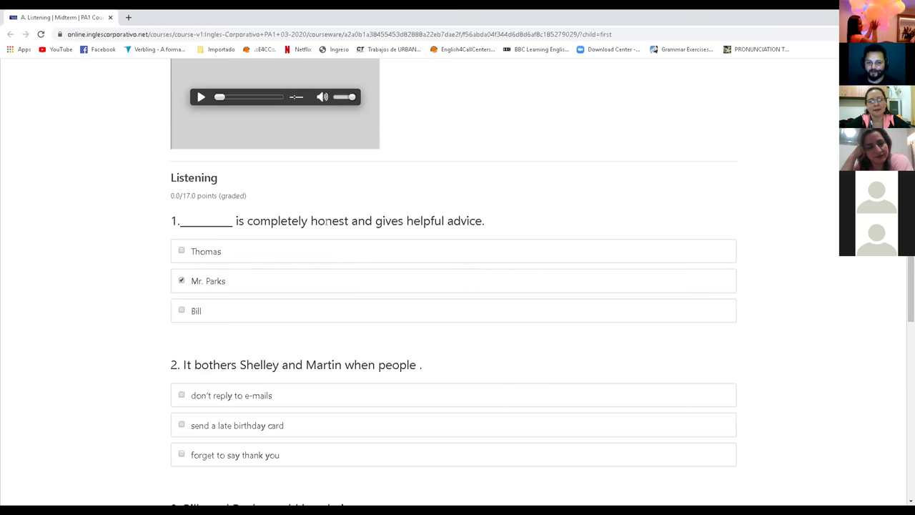
double_click(332, 221)
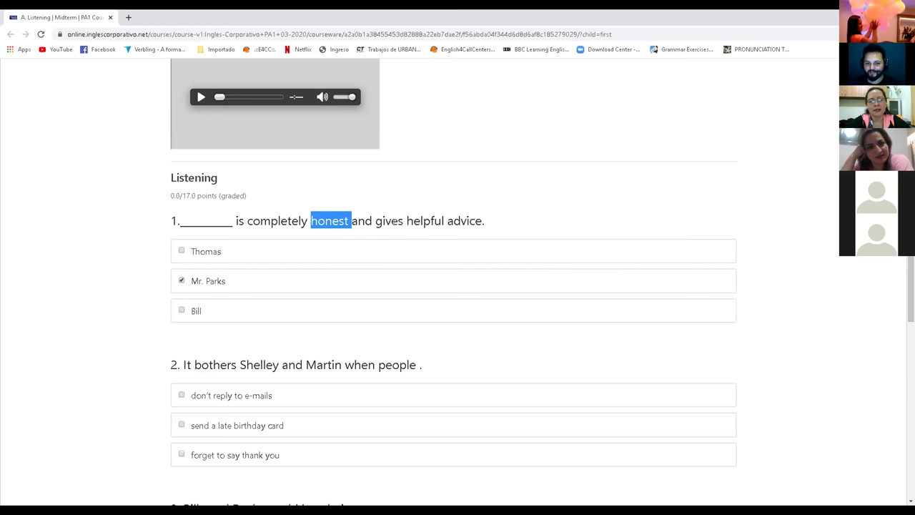
double_click(458, 220)
scroll(529, 263, "down", 3)
scroll(514, 258, "up", 3)
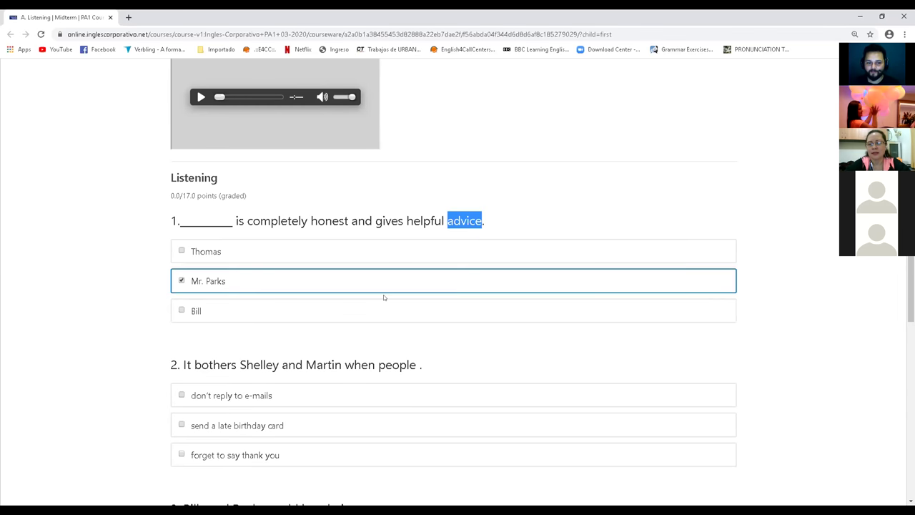
scroll(383, 295, "down", 1)
left_click(384, 255)
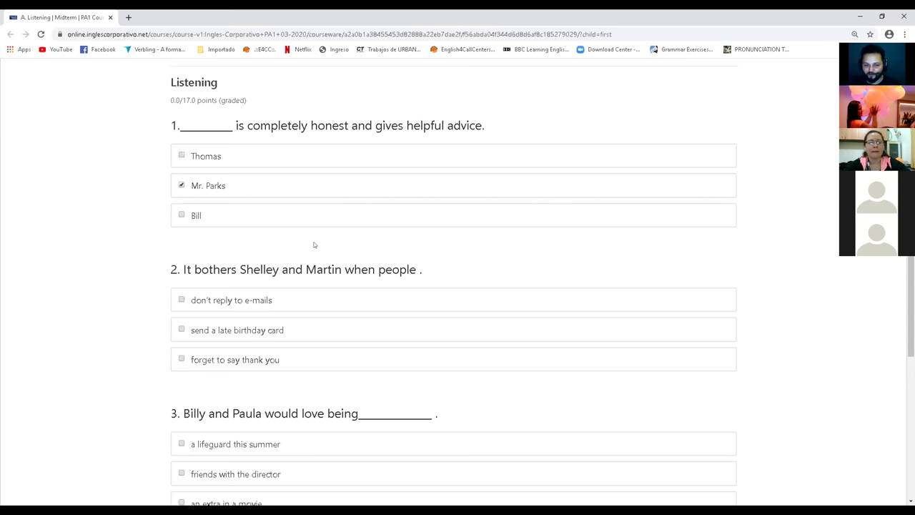
Answer question 2, about what bothers the couple, with "forget to say thank you"
scroll(313, 244, "down", 2)
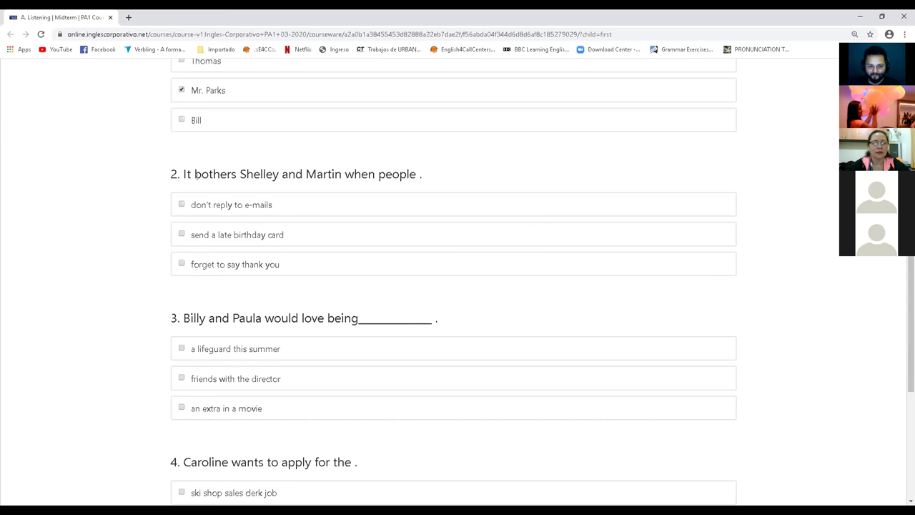
left_click(231, 262)
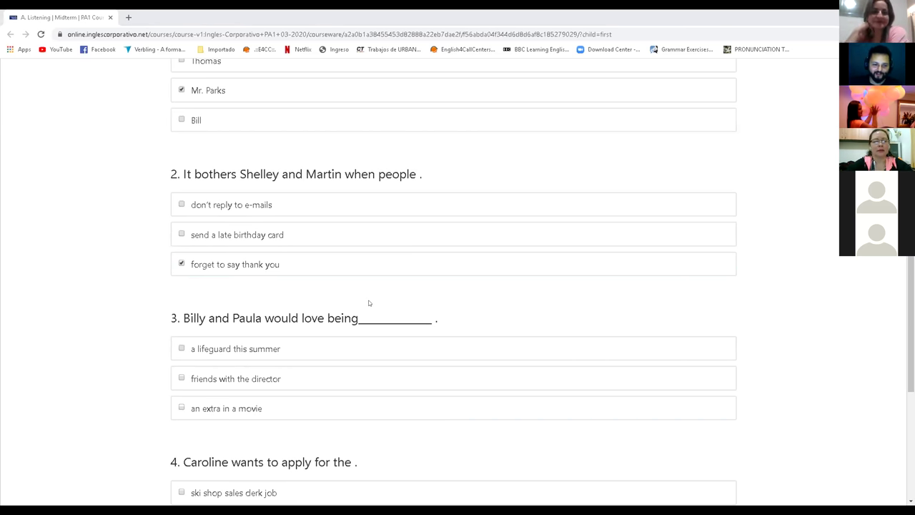
scroll(369, 302, "down", 1)
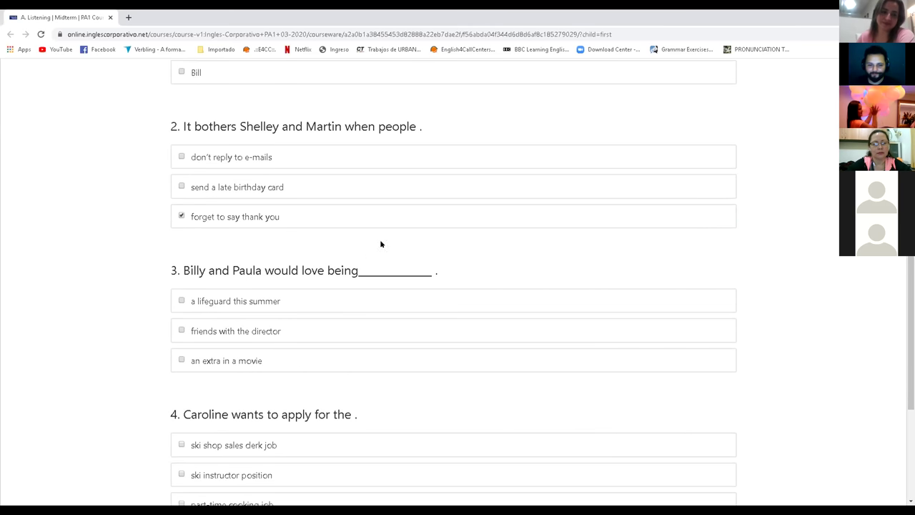
Examine the wording of question 3, highlighting the statement and the word "would" in it
scroll(383, 244, "down", 2)
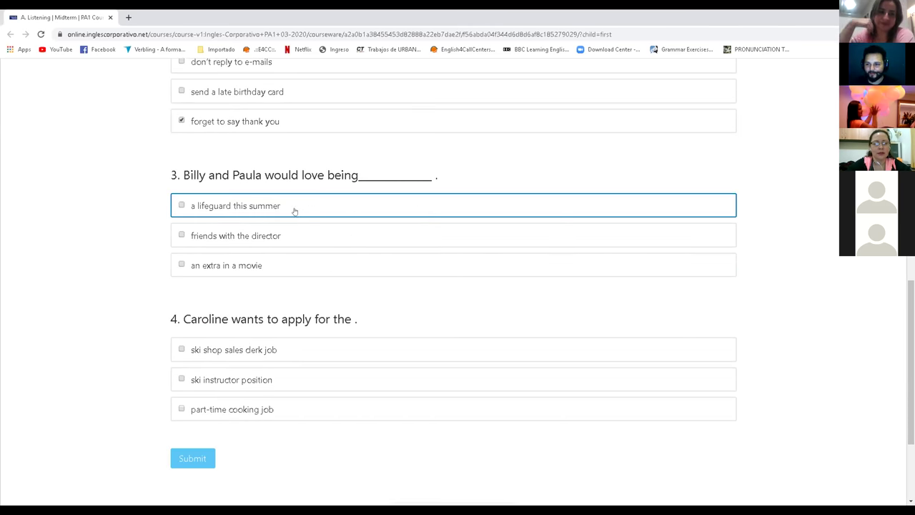
left_click_drag(187, 171, 359, 189)
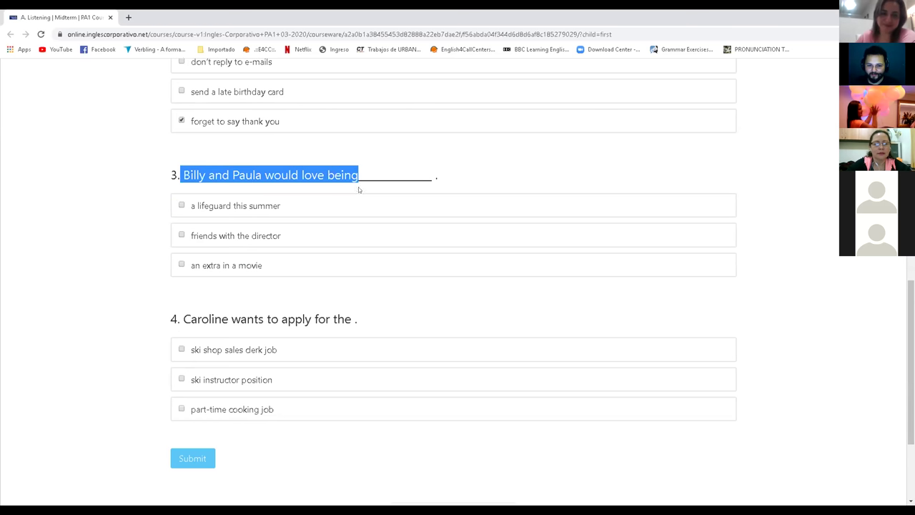
left_click(491, 174)
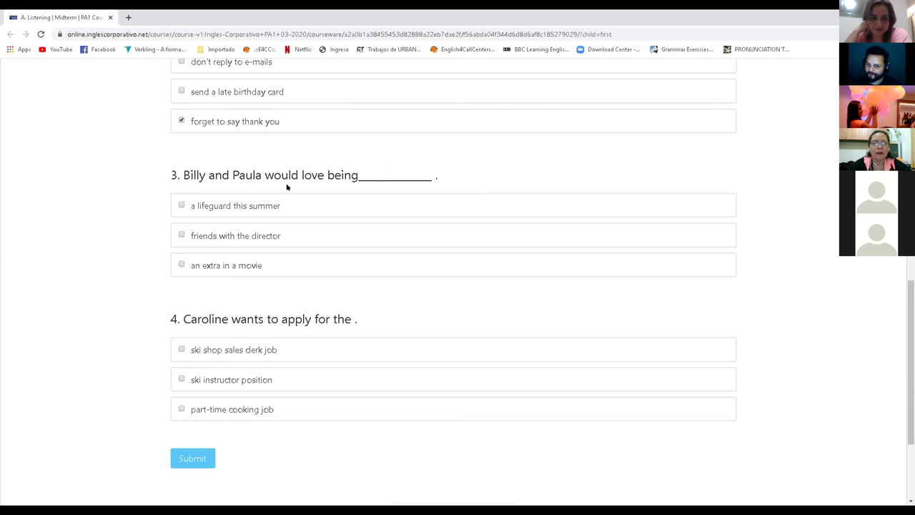
double_click(288, 179)
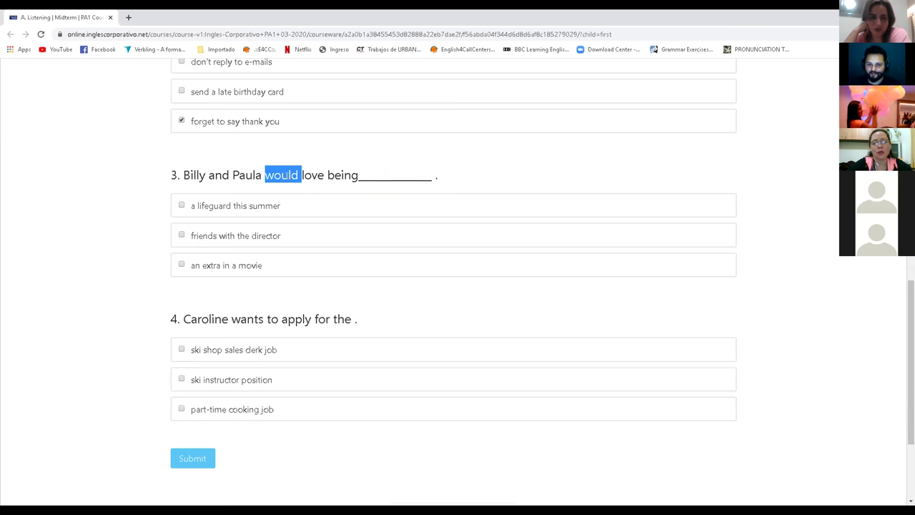
double_click(290, 175)
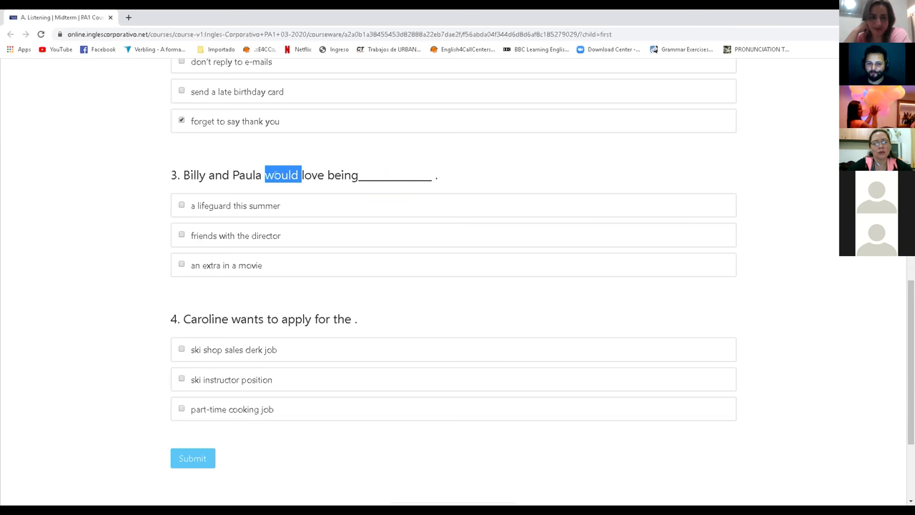
triple_click(300, 175)
double_click(284, 175)
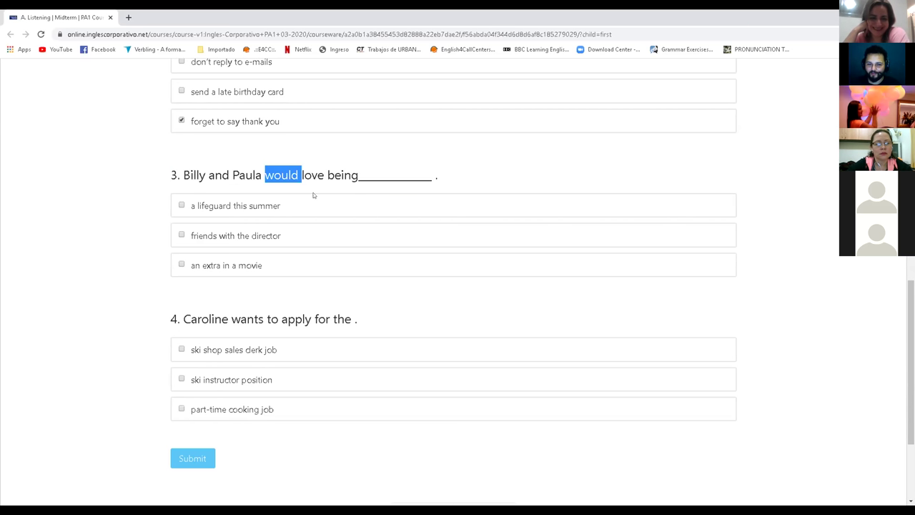
key("shift+Left")
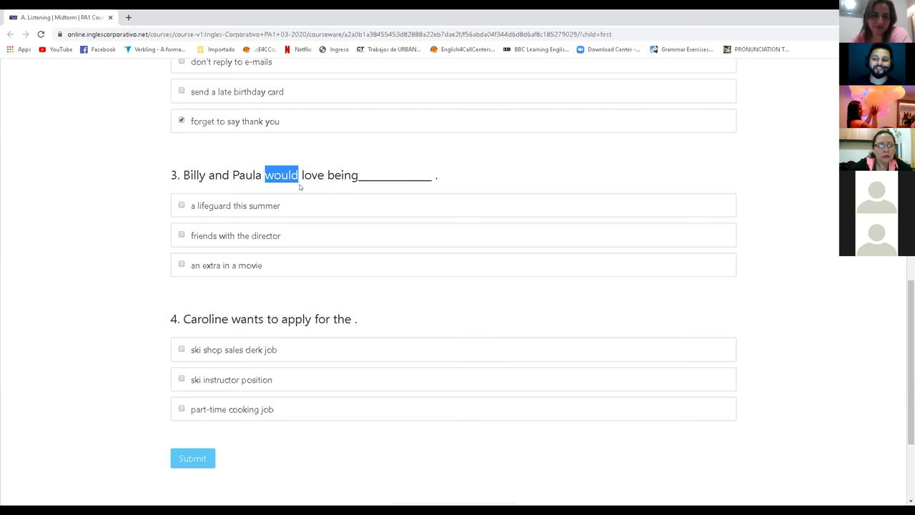
key("shift+Right")
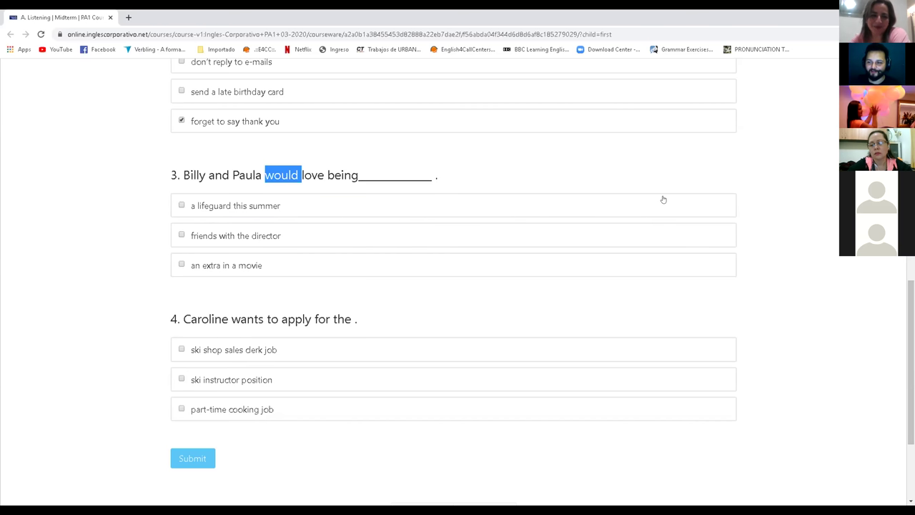
left_click(436, 186)
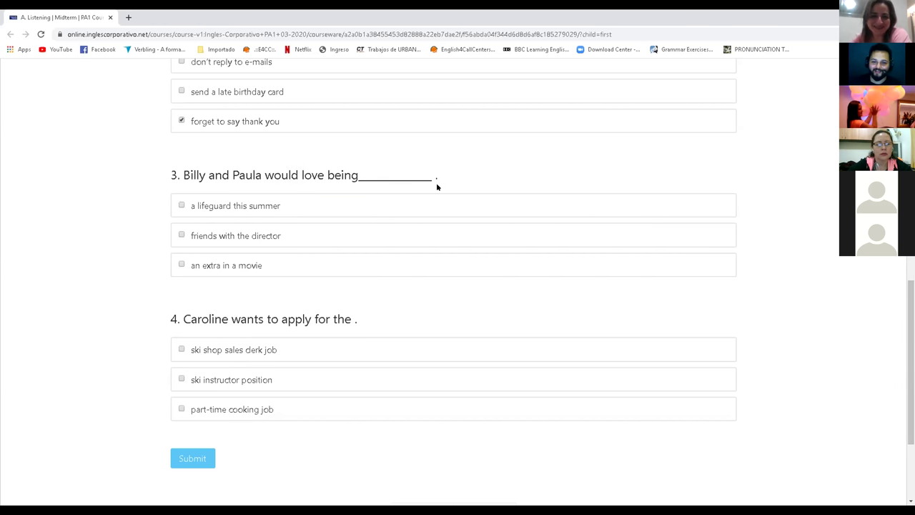
Answer question 3 with "an extra in a movie"
scroll(581, 178, "down", 1)
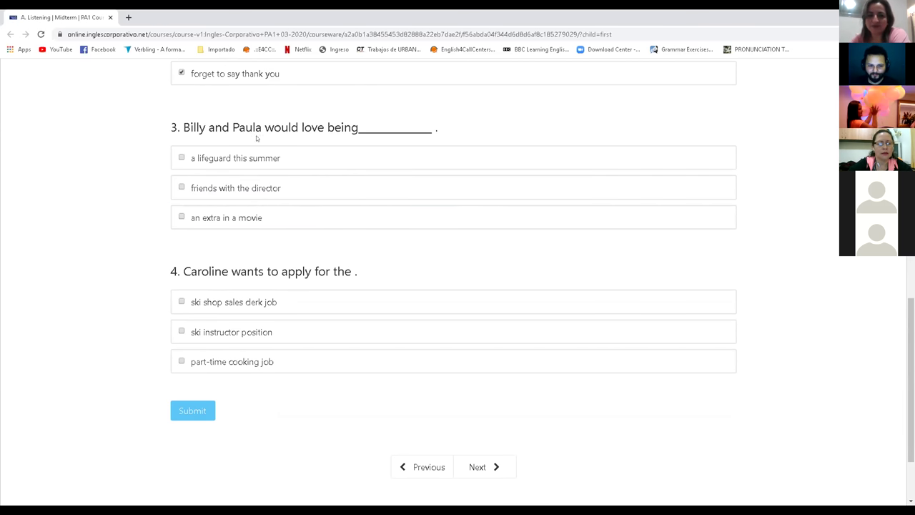
scroll(317, 281, "up", 2)
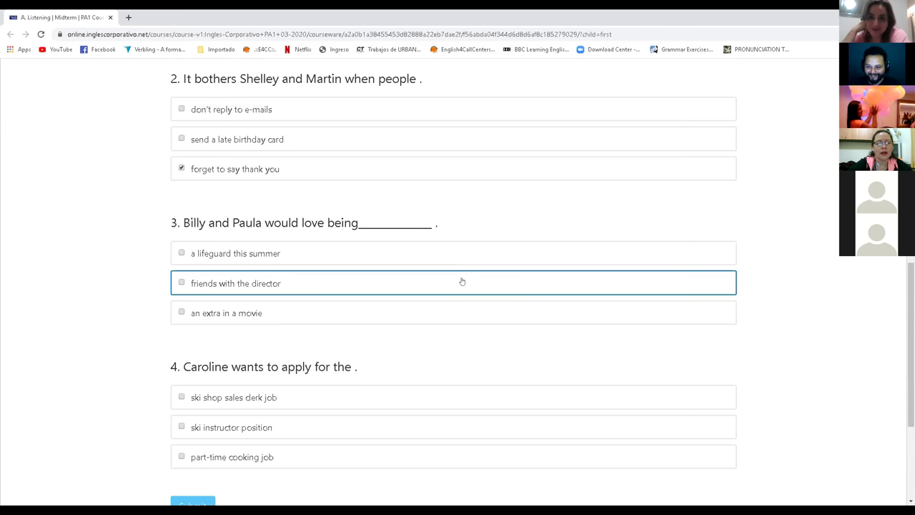
left_click(228, 316)
scroll(521, 299, "down", 1)
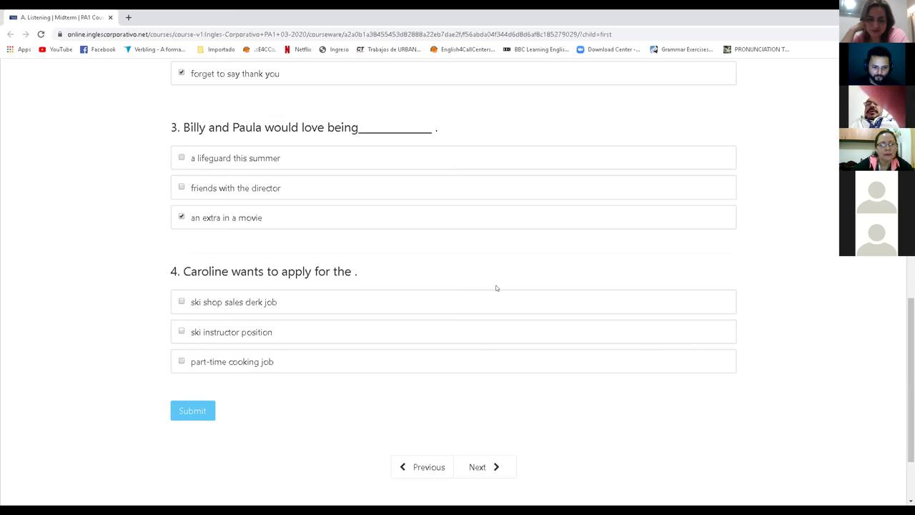
Answer question 4 with "part-time cooking job" and submit the listening answers
scroll(418, 221, "up", 4)
scroll(386, 300, "down", 4)
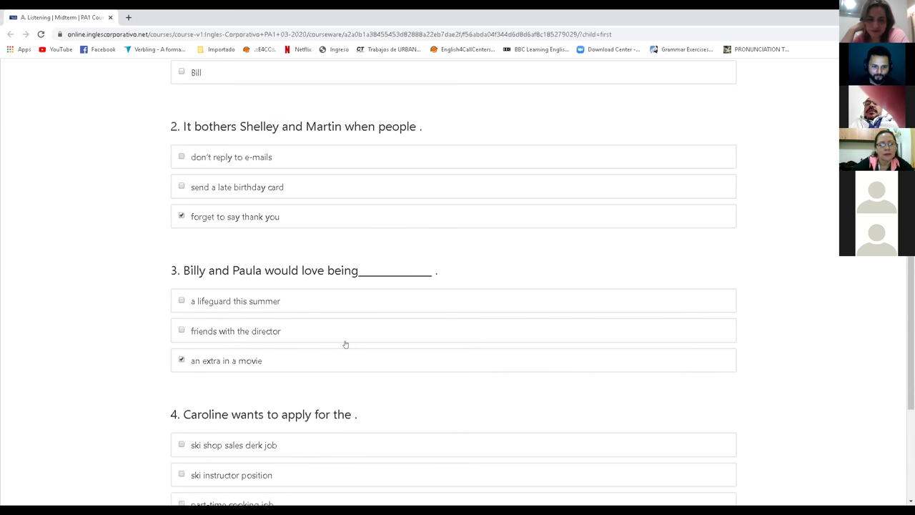
left_click(294, 355)
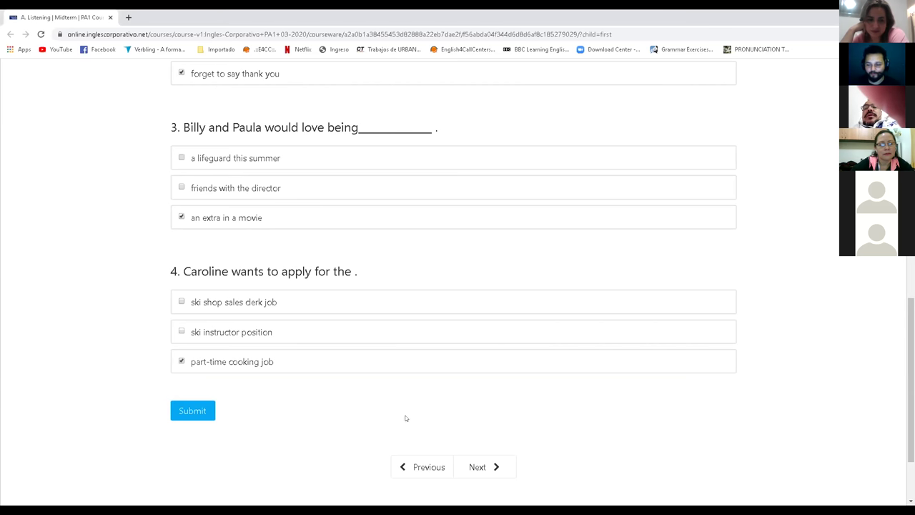
scroll(404, 417, "down", 1)
scroll(459, 408, "down", 1)
left_click(204, 318)
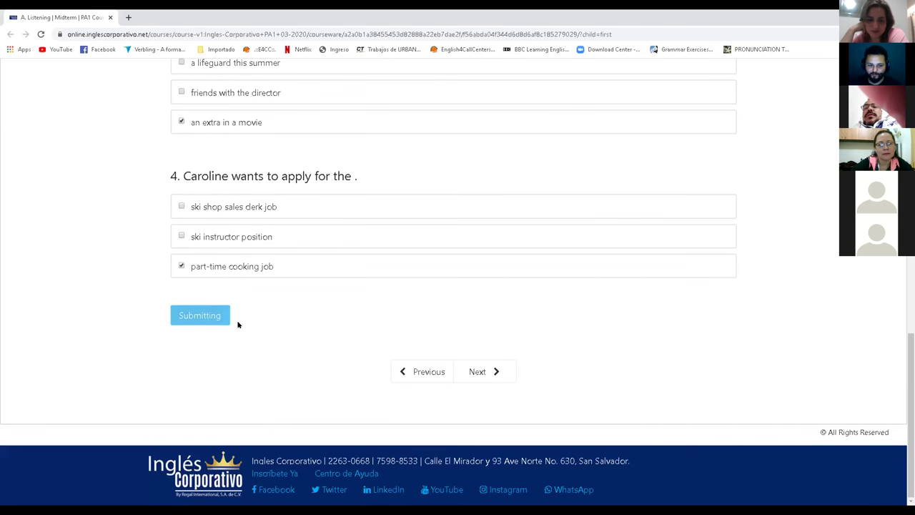
In the new attempt, mark "don't reply to e-mails" for question 2 and "an extra in a movie" for question 3
left_click(505, 107)
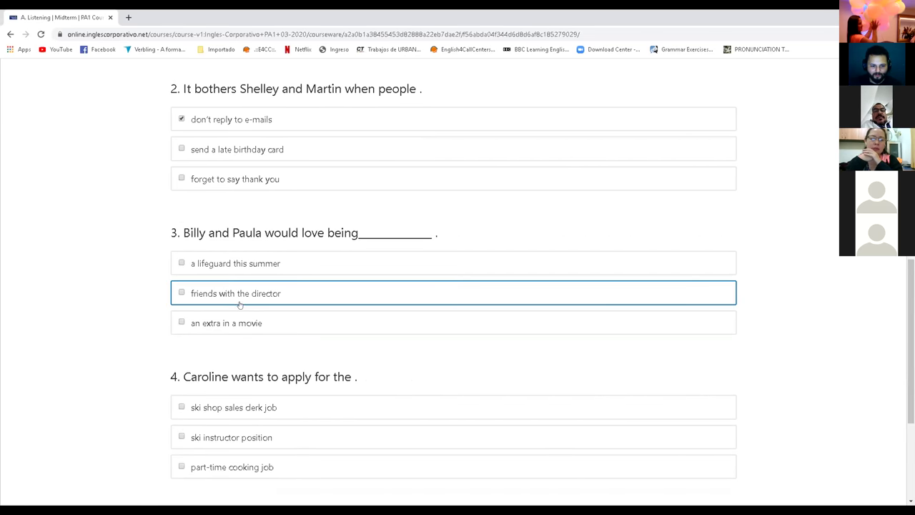
left_click(181, 321)
Mark "part-time cooking job" and "ski instructor position" for question 4 and submit the listening answers again
scroll(194, 335, "down", 3)
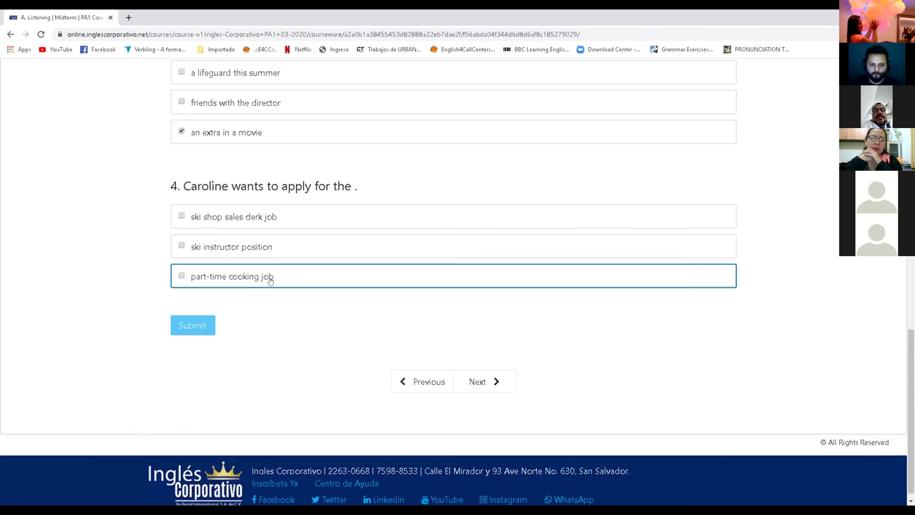
left_click(231, 255)
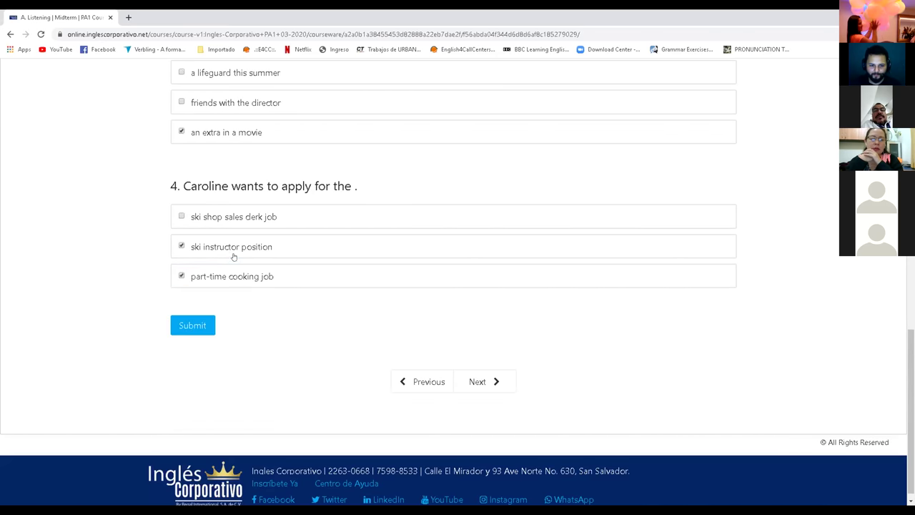
left_click(204, 330)
Change the answer to question 2 to "forget to say thank you" and resubmit the listening answers
scroll(441, 355, "up", 6)
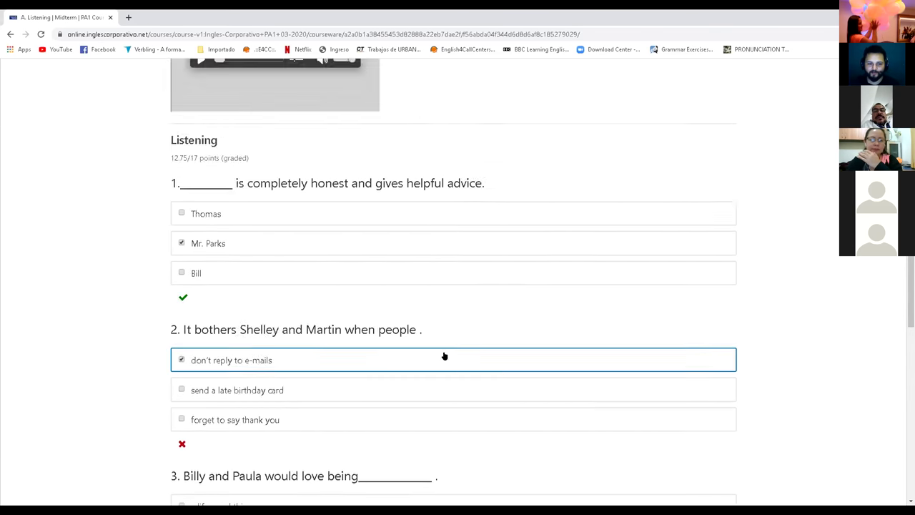
scroll(225, 374, "down", 1)
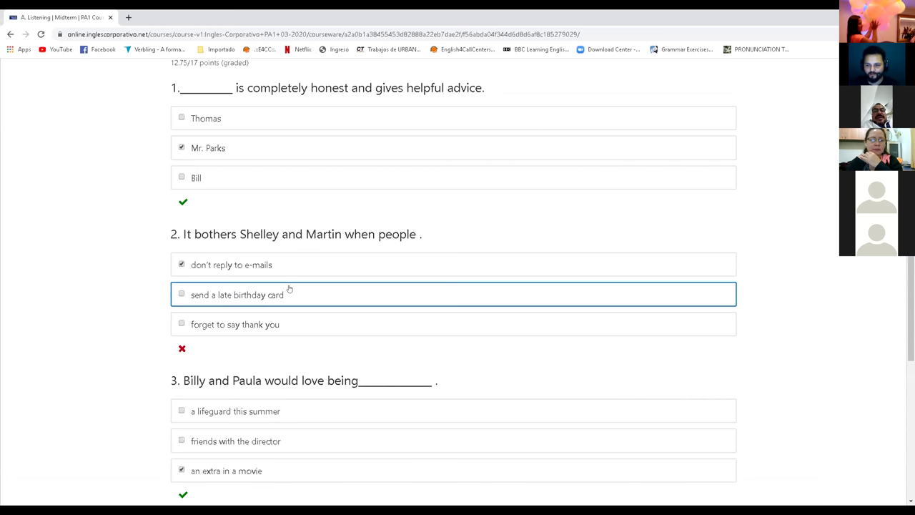
left_click(229, 273)
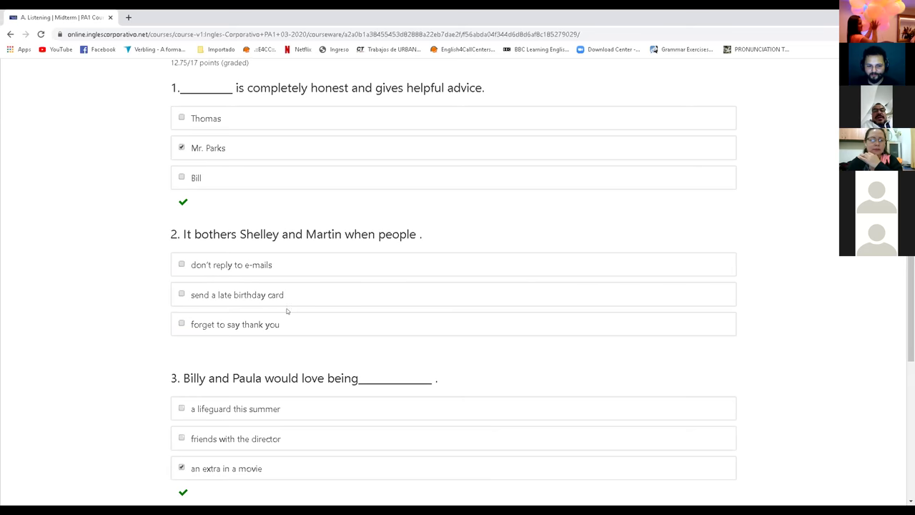
left_click(289, 298)
scroll(333, 350, "down", 5)
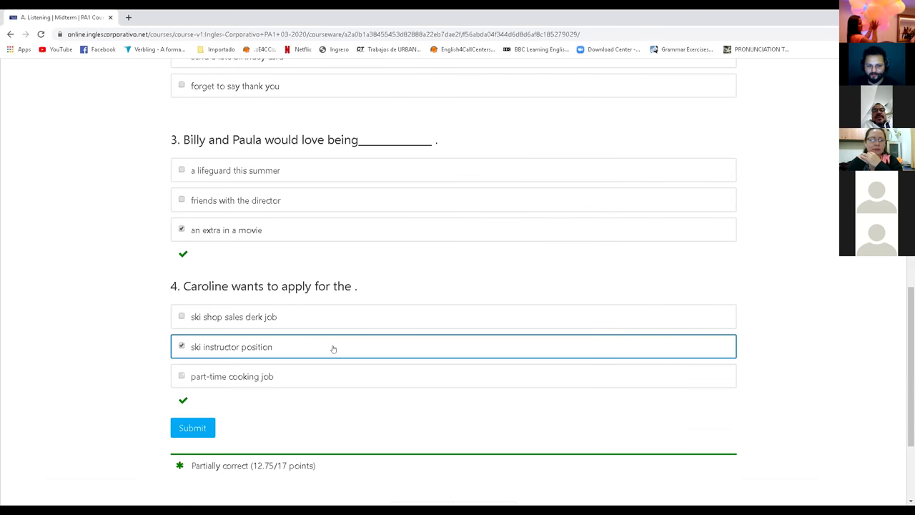
scroll(249, 342, "up", 5)
left_click(233, 301)
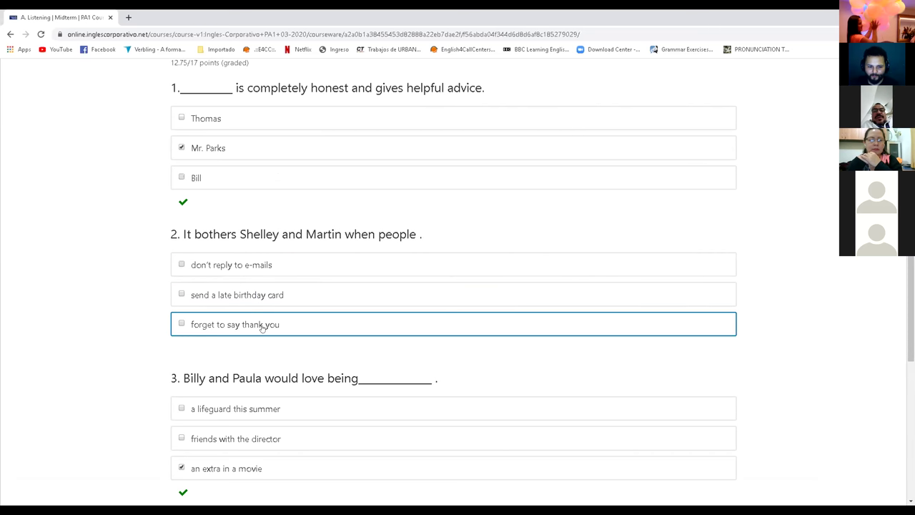
scroll(289, 326, "down", 5)
left_click(192, 286)
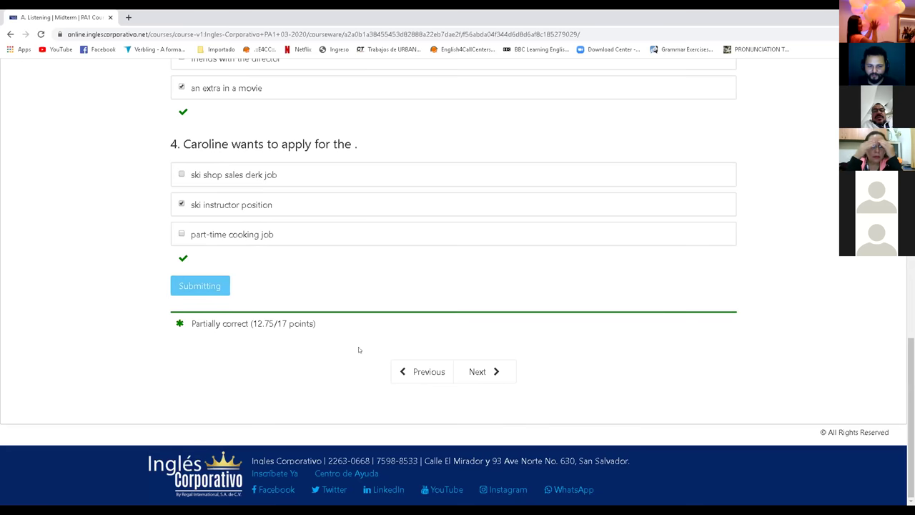
Review the resubmitted listening answers and open section B, "Choose the correct word", to look through its questions
scroll(379, 359, "up", 8)
scroll(392, 366, "down", 4)
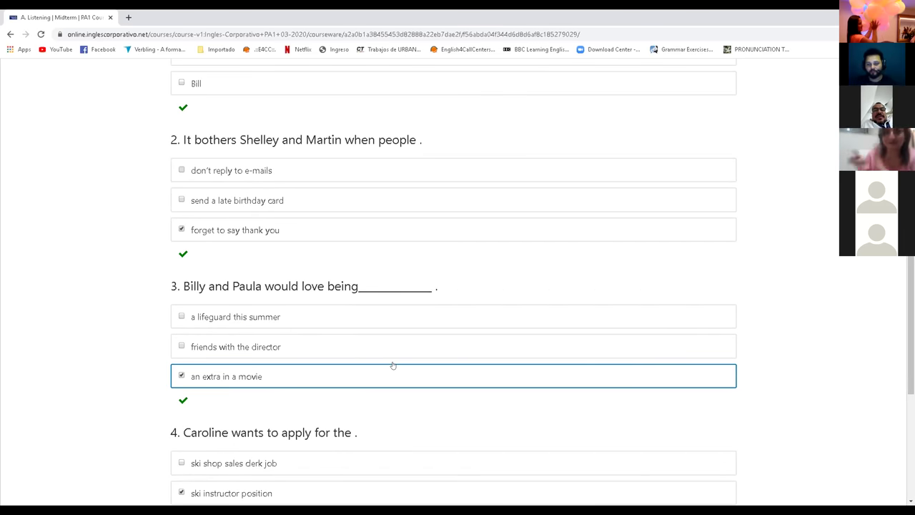
scroll(393, 366, "down", 3)
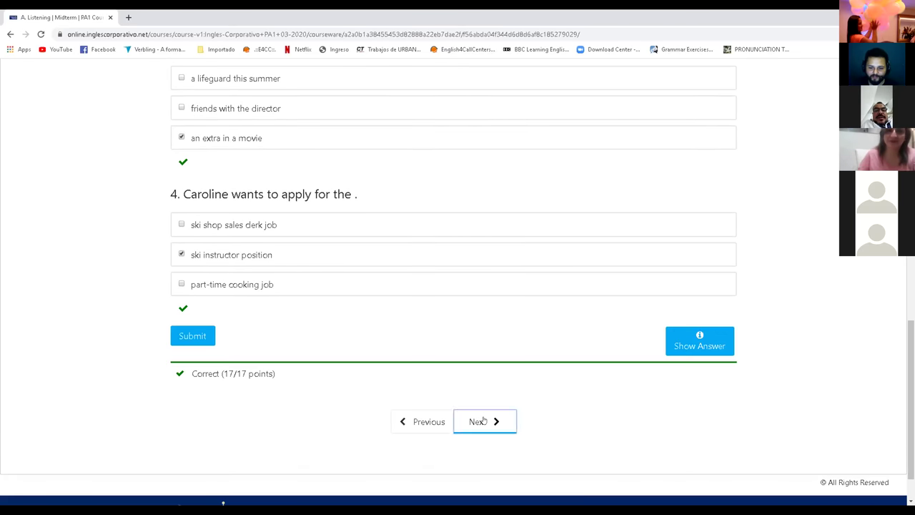
left_click(480, 421)
scroll(496, 350, "down", 6)
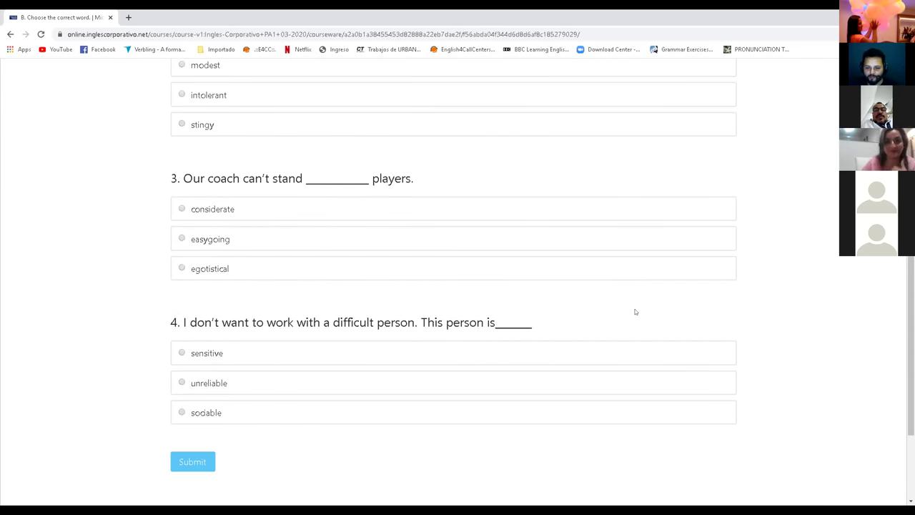
scroll(460, 343, "up", 5)
scroll(464, 400, "down", 3)
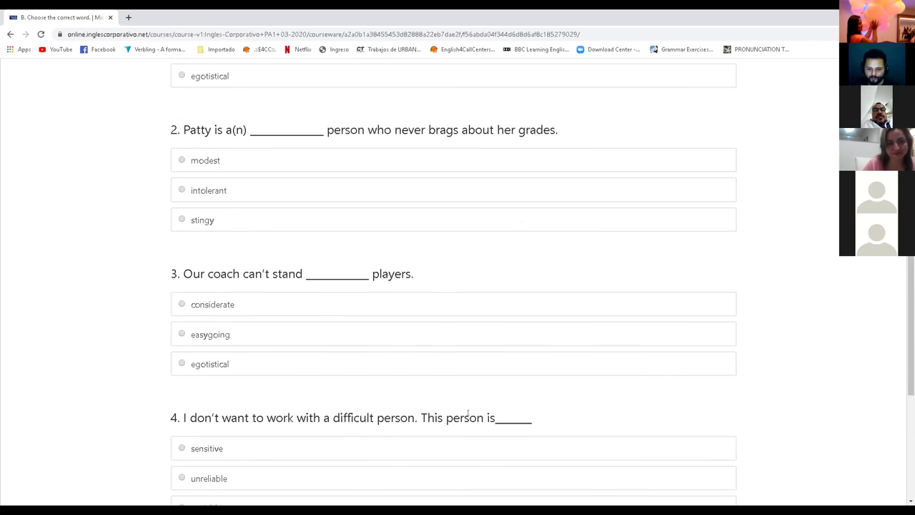
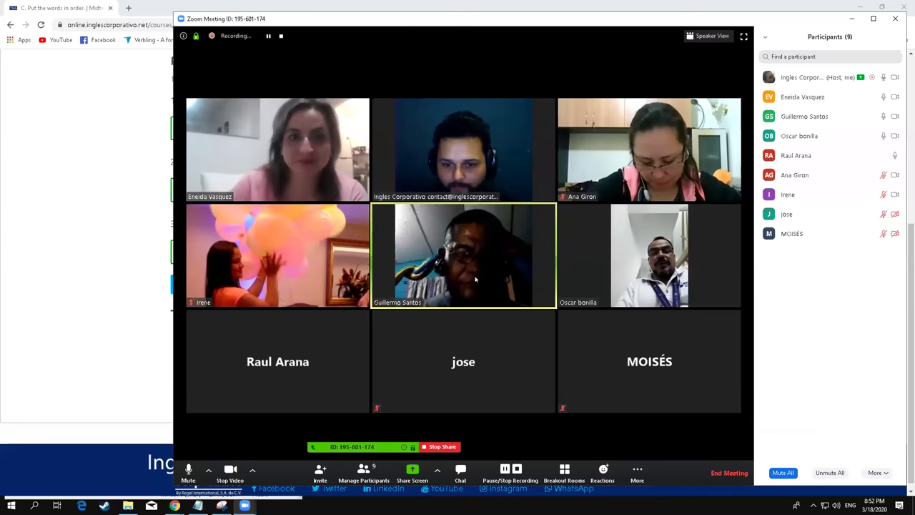
Switch to Ingles Corporativo Info.txt in Notepad and place its window beside the "Put the words in order" exercise
scroll(520, 210, "up", 2)
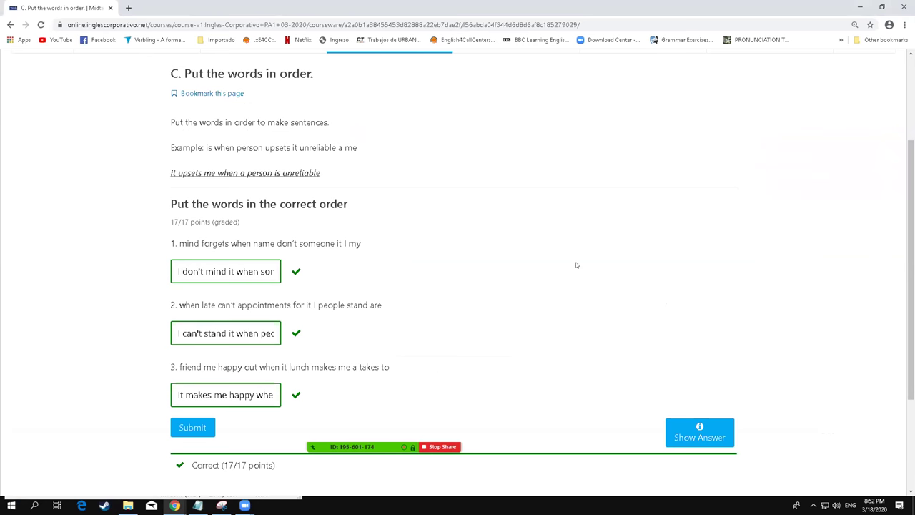
left_click(197, 505)
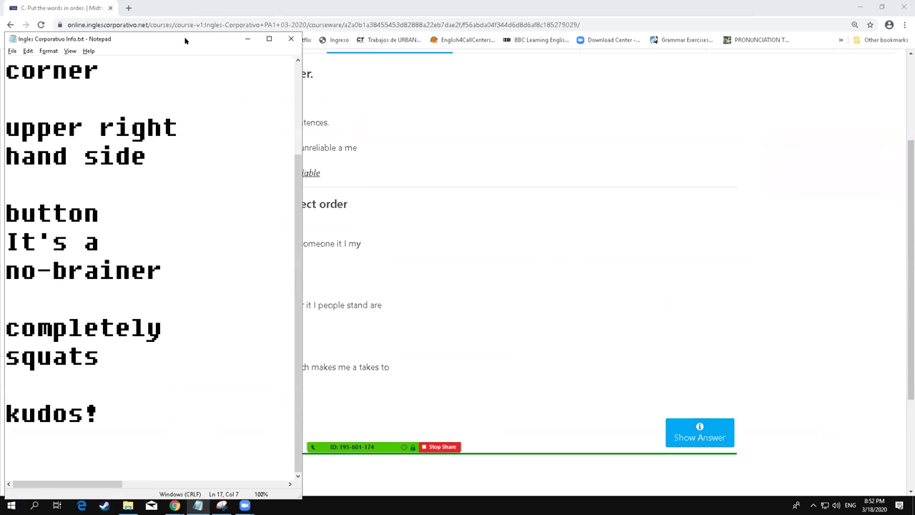
left_click_drag(185, 40, 691, 34)
Start a new screen share in the Zoom meeting
mouse_move(439, 451)
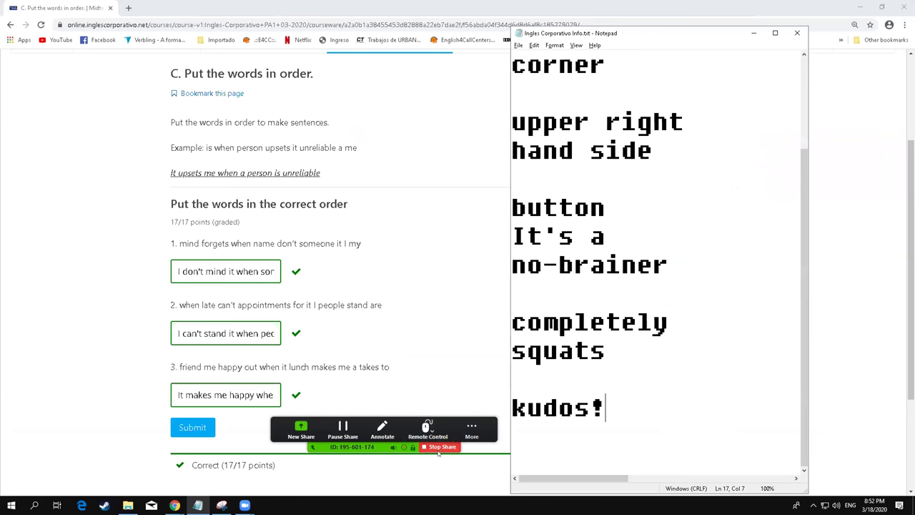
left_click(472, 427)
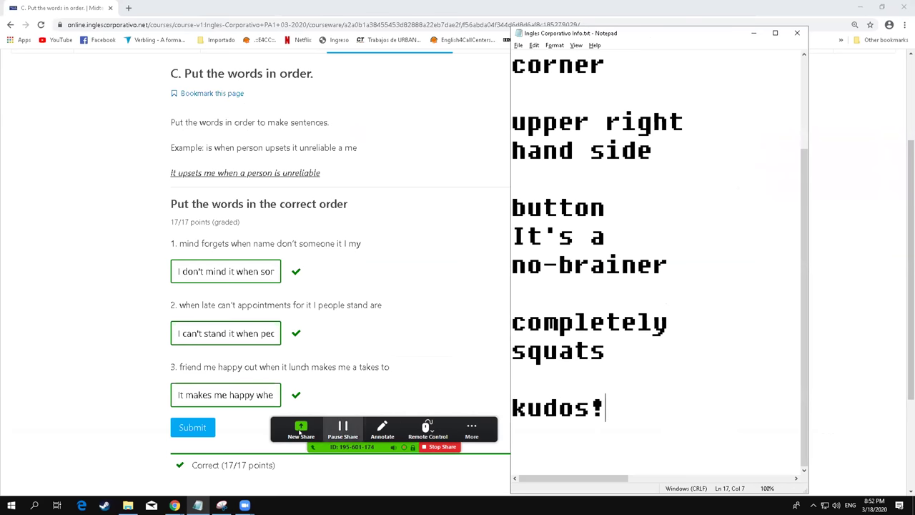
left_click(294, 432)
left_click(675, 383)
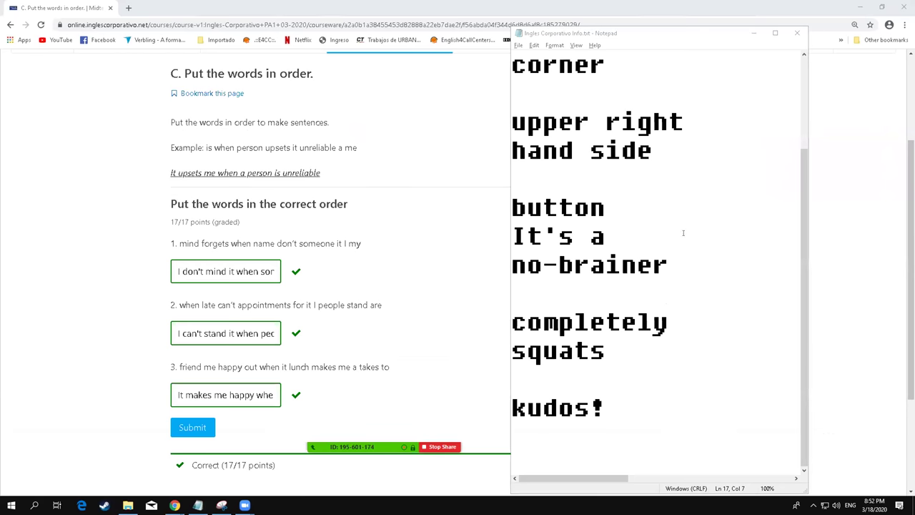
Replace everything below the "Cool Vocabulary" heading in the note with the word it in double quotation marks
scroll(653, 441, "up", 2)
scroll(641, 436, "down", 2)
left_click_drag(609, 407, 475, 96)
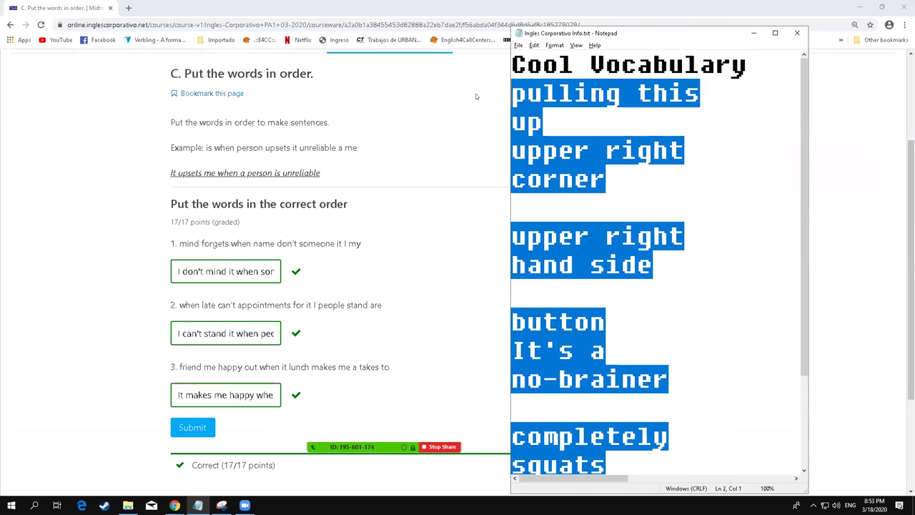
type("it\"")
key("Left")
key("Left")
key("Left")
type("\"")
key("Return")
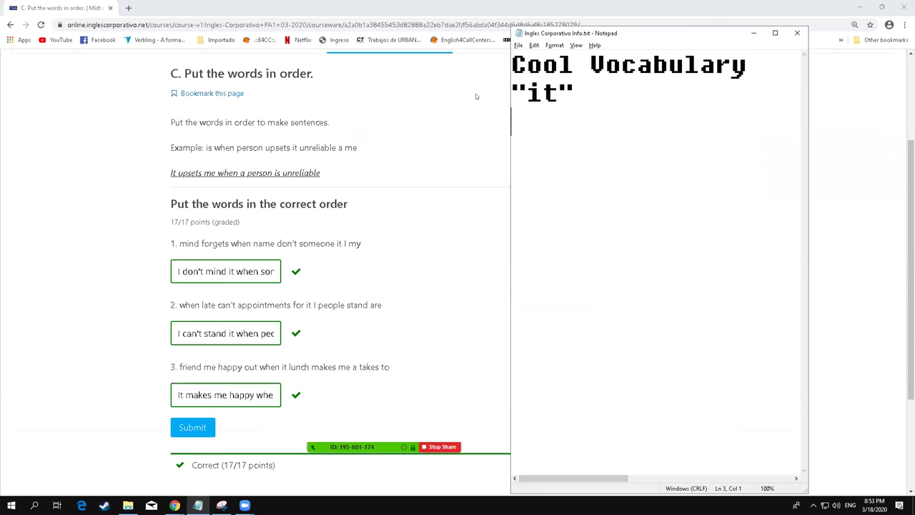
Add the phrase "I don't mind it", enclosed in double quotation marks, on the line below the quoted it
type("U")
key("BackSpace")
type("I don")
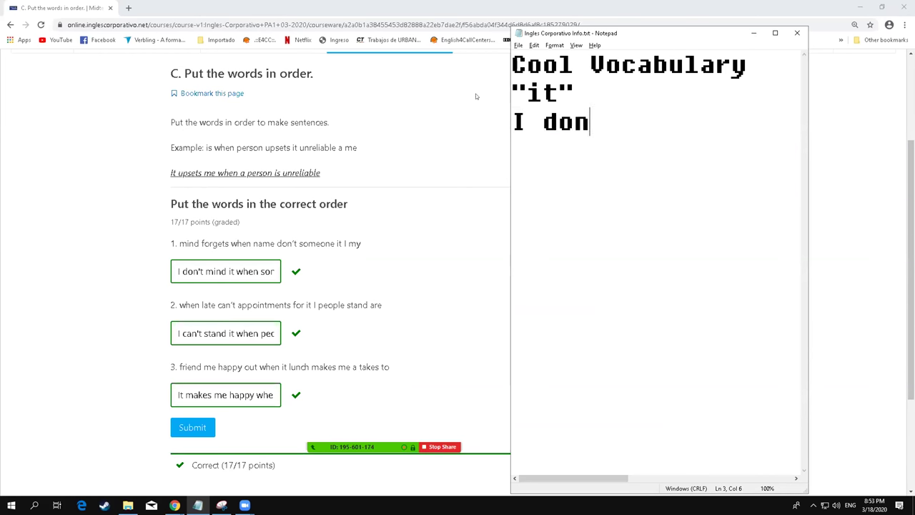
type("'t mind it\"")
key("Home")
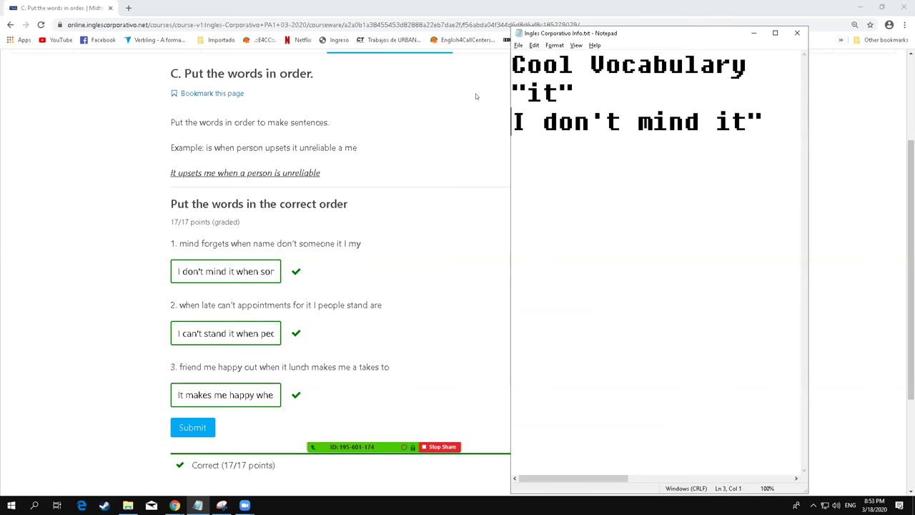
type("\"")
key("End")
key("Return")
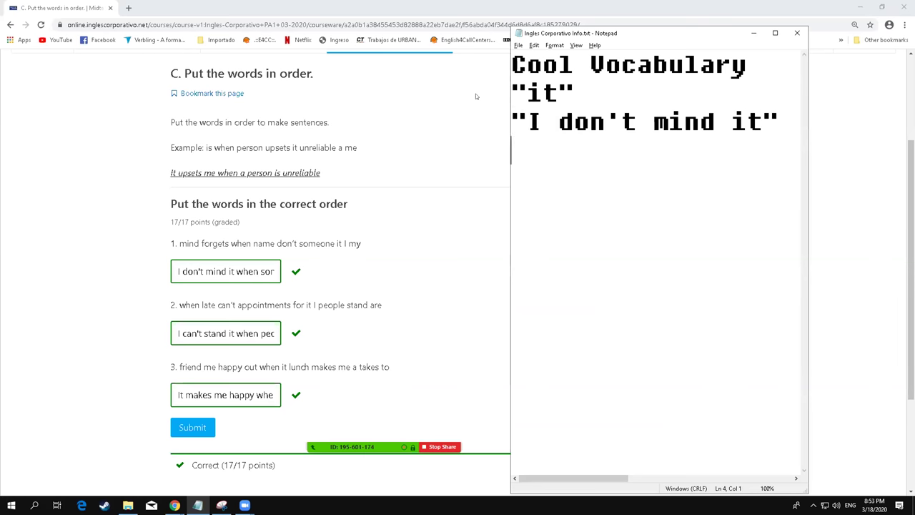
Add the phrase "I can't stand it" in double quotation marks as the following line of the note
type("I")
key("BackSpace")
key("BackSpace")
type("\"I can't stand it:")
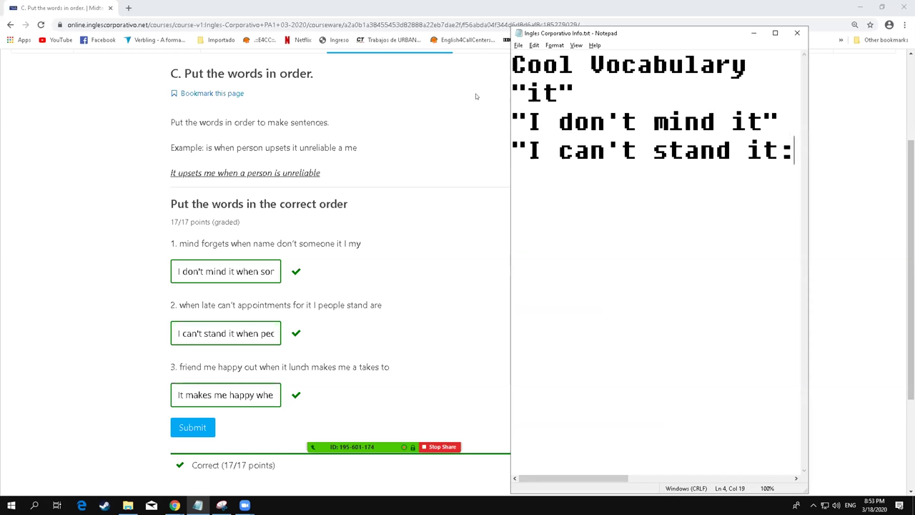
key("BackSpace")
type("\"")
key("Return")
Add the quoted phrases "I like it when" and "I hate it when" on two separate lines
type("I")
key("BackSpace")
type(":)")
key("BackSpace")
key("BackSpace")
type("\"I li")
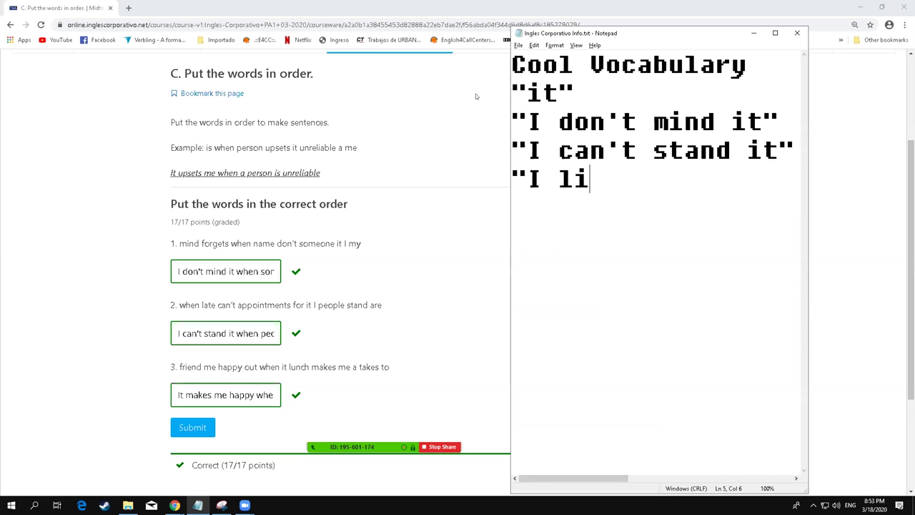
type("ke it when\"")
key("BackSpace")
type("when\"")
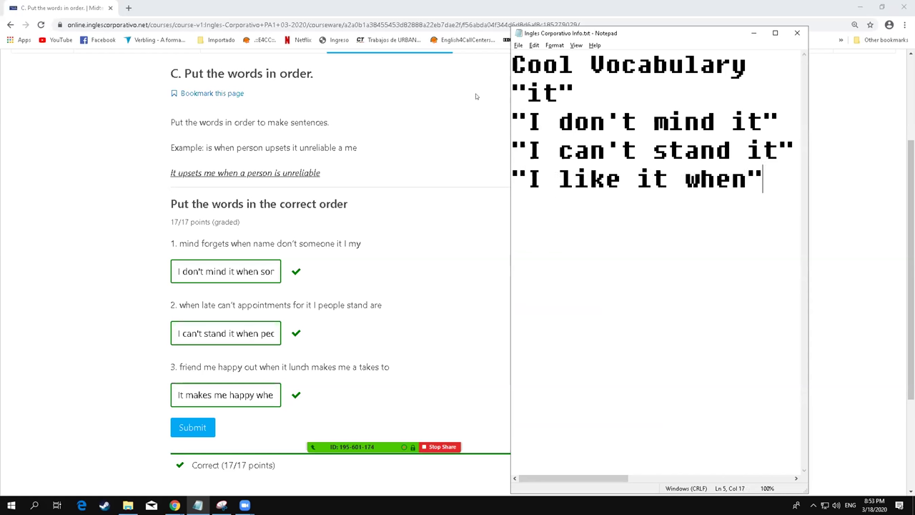
key("Return")
type("\"I hate it when\"")
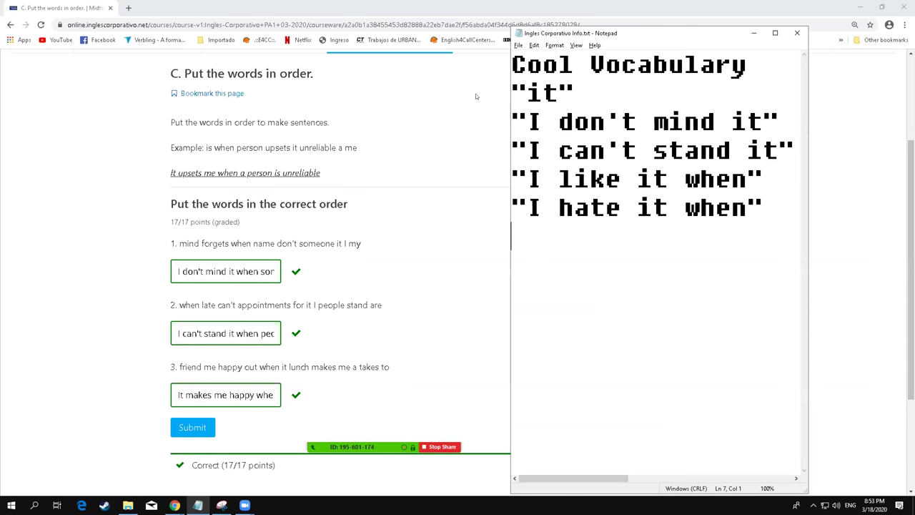
key("Return")
Widen the note's window and add "bringing this up" below the quoted phrases, separated by a blank line
left_click_drag(506, 185, 432, 185)
type("bing")
key("BackSpace")
key("BackSpace")
key("BackSpace")
key("BackSpace")
type("r")
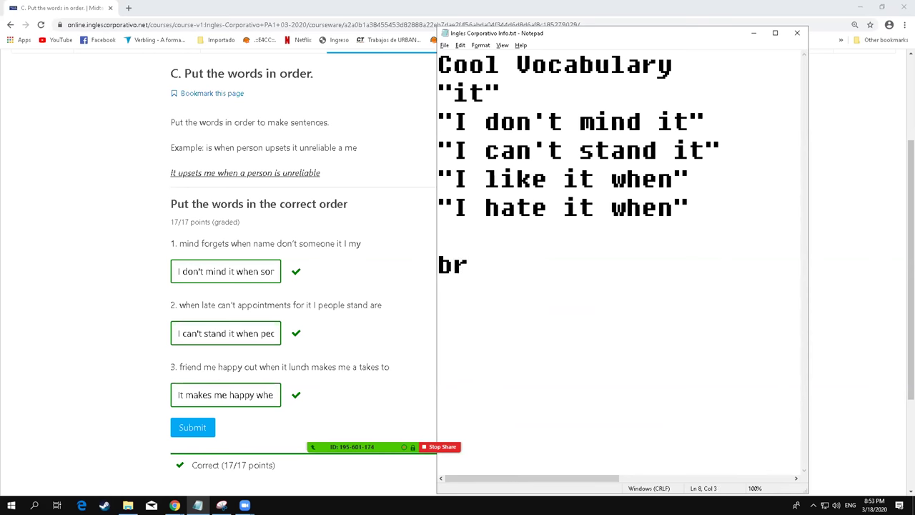
type("ing")
key("BackSpace")
type("ing")
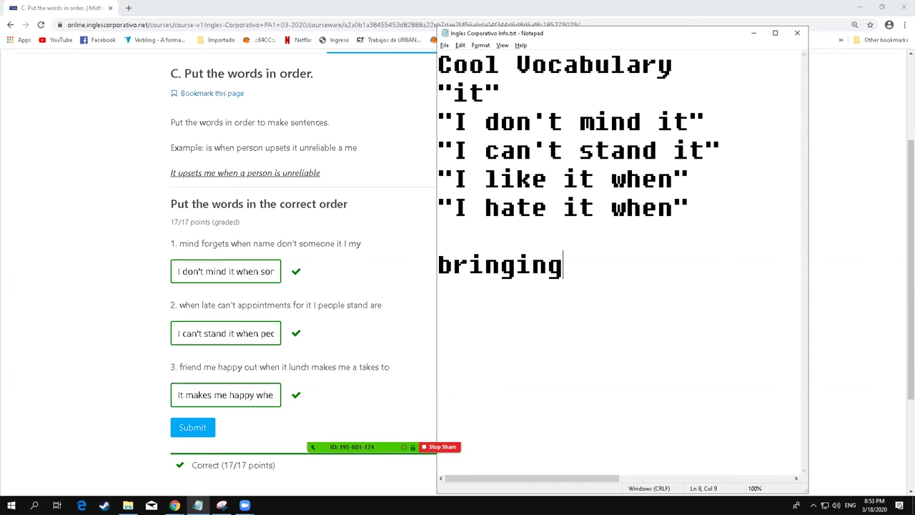
type(" this up")
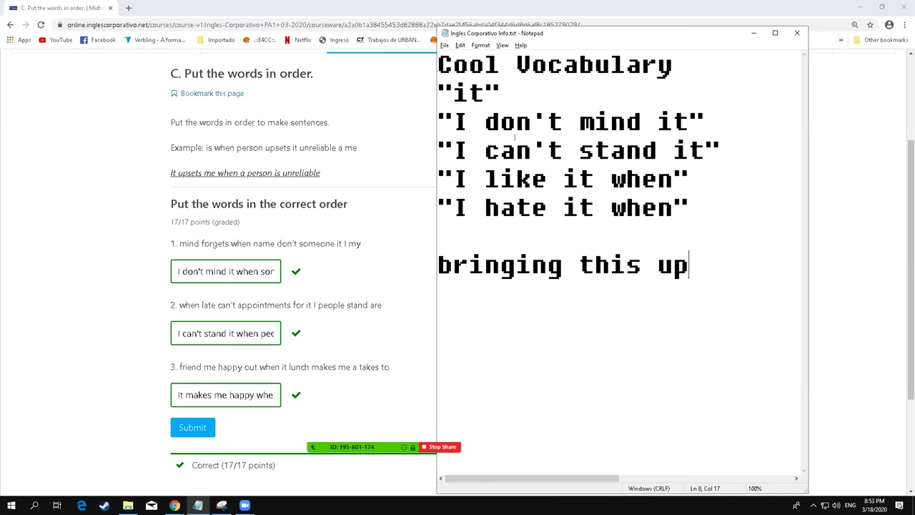
Add the word "unscramble" on a new line under "bringing this up"
left_click(326, 286)
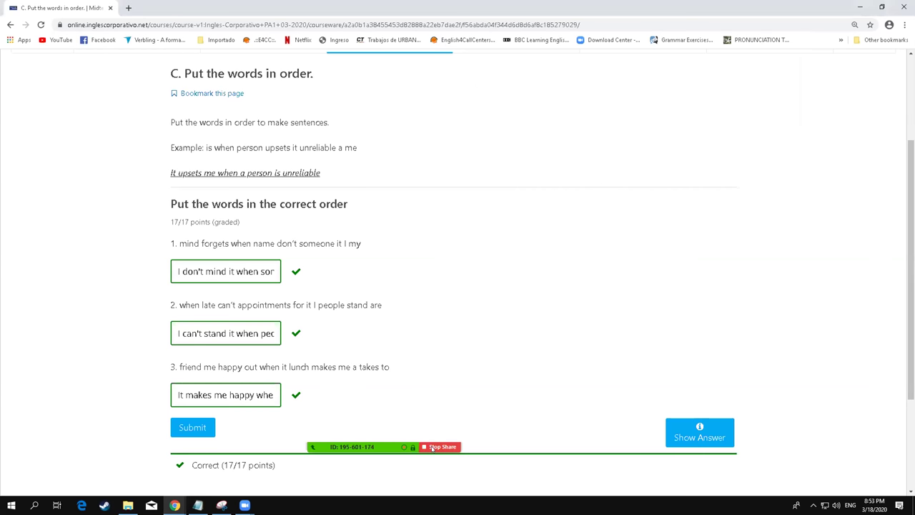
key("alt+Tab")
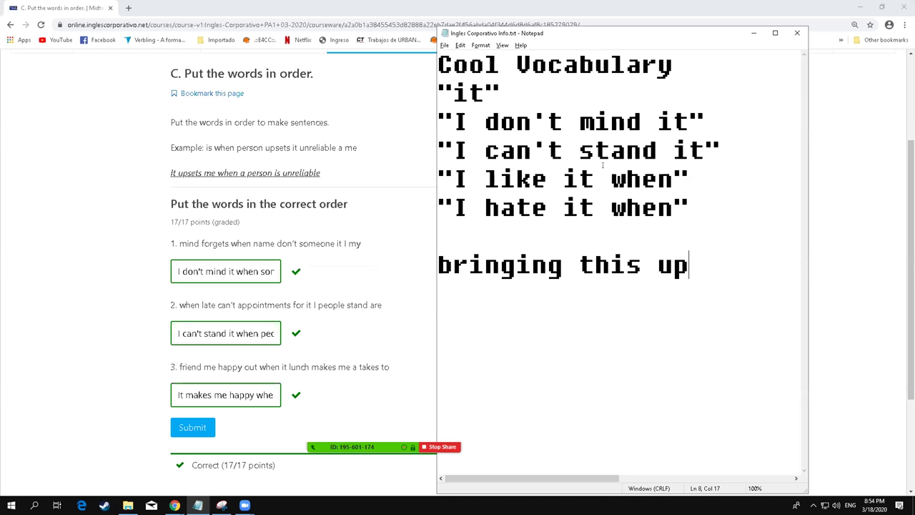
key("Return")
type("i")
key("BackSpace")
type("un")
type("s")
key("BackSpace")
type("nsa")
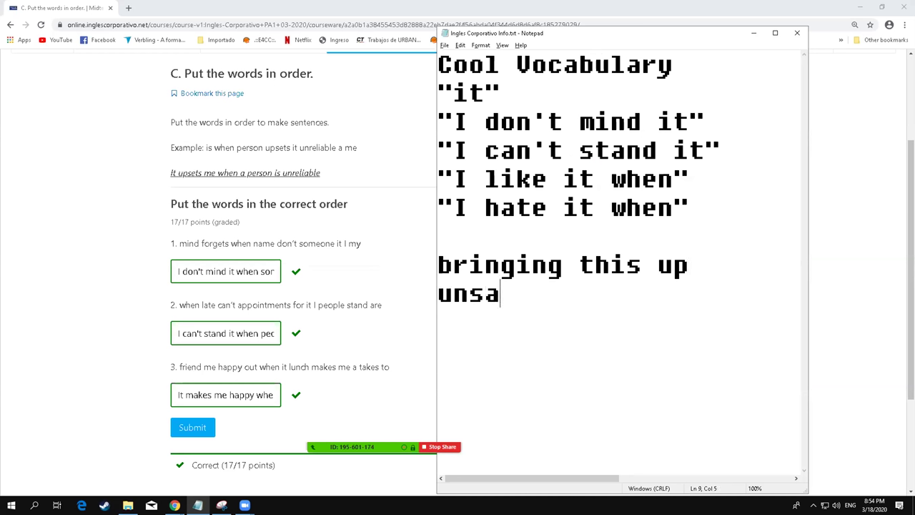
key("BackSpace")
type("cramble")
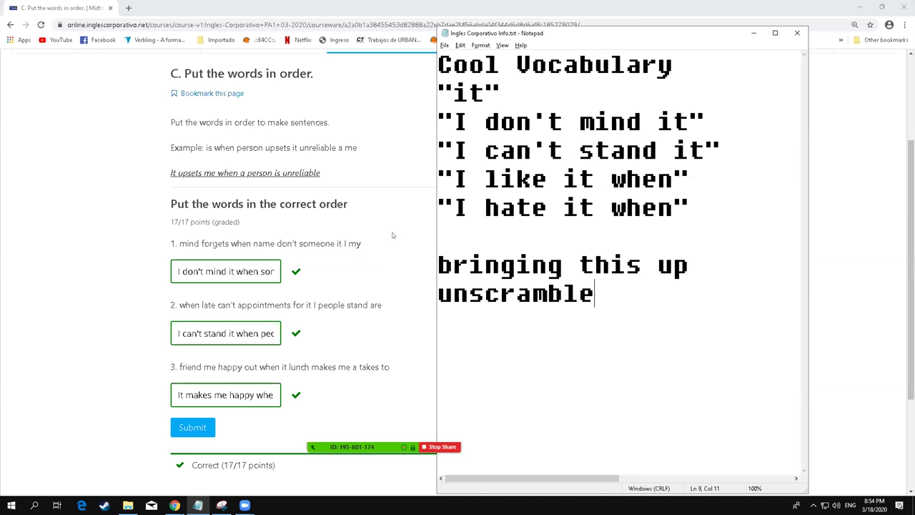
Go over the scrambled words of sentence 1 in the exercise and select its whole answer
left_click_drag(181, 247, 302, 305)
double_click(189, 244)
left_click(544, 203)
key("alt+Tab")
left_click(342, 247)
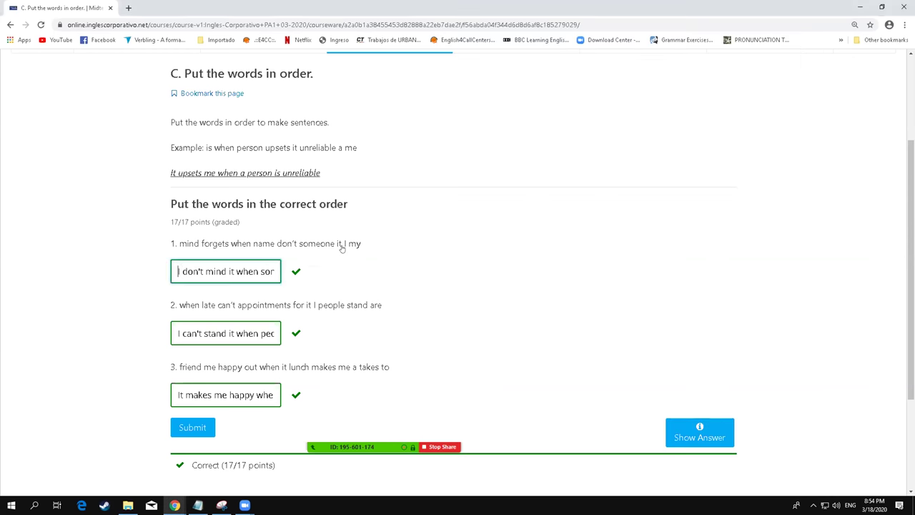
left_click_drag(280, 250, 214, 272)
key("ctrl+a")
Return to the note, leave blank lines below "unscramble" and write I don't mind it without quotation marks
key("alt+Tab")
key("Return")
key("Return")
key("Return")
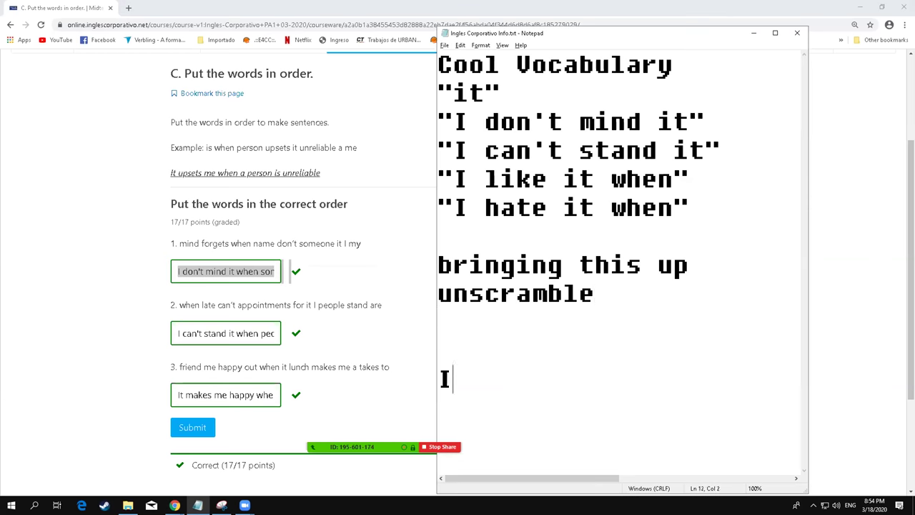
type("I don't mind it")
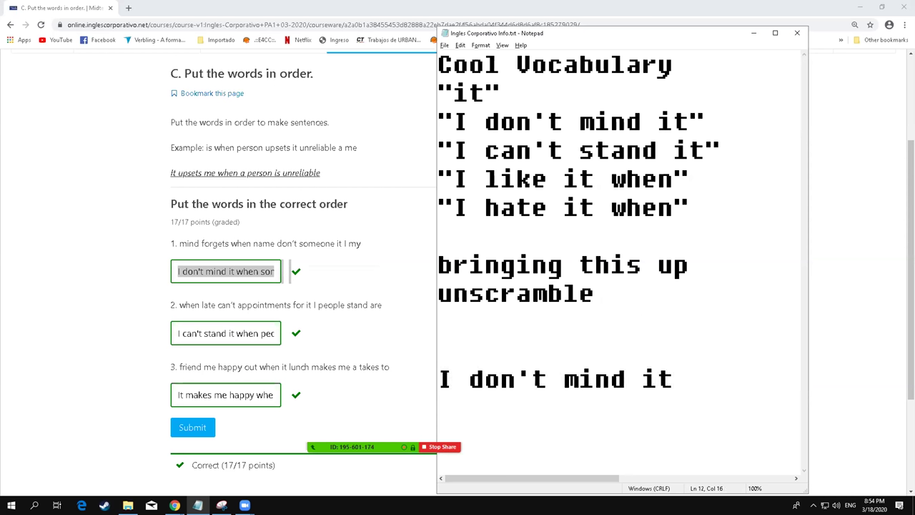
Complete the note's last line so the sentence reads: I don't mind it when someone forgets my name
type(" i")
key("BackSpace")
type("when")
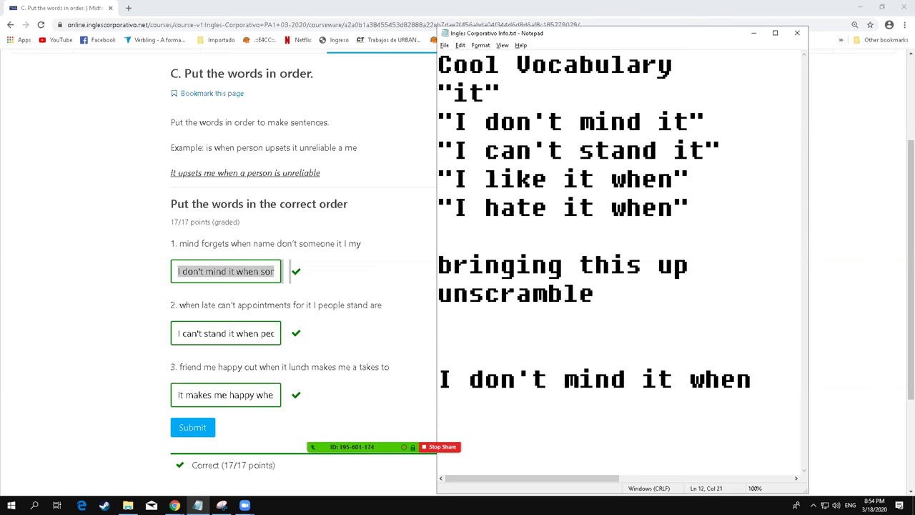
type("some")
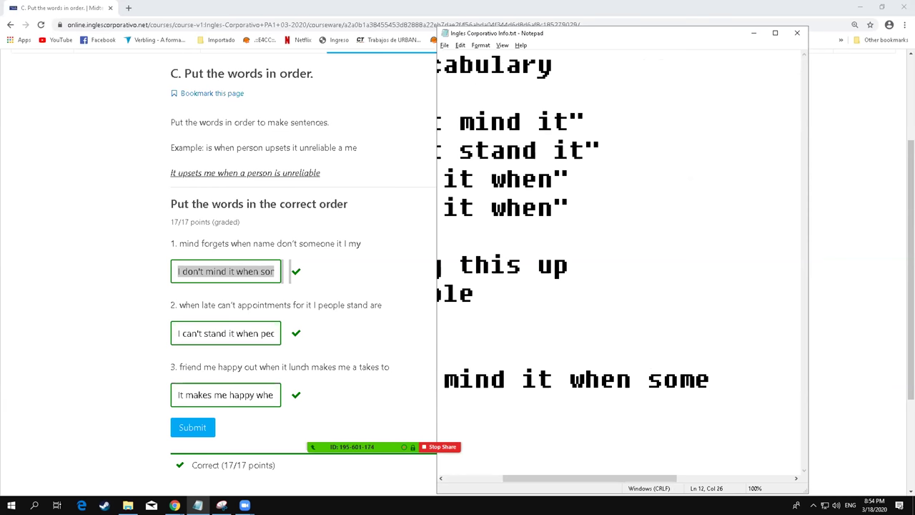
type("one for")
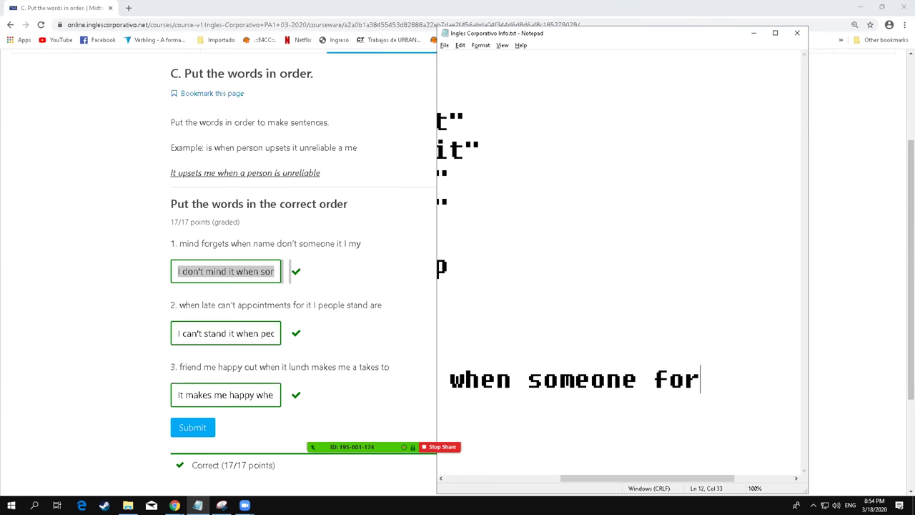
type("gets my name.")
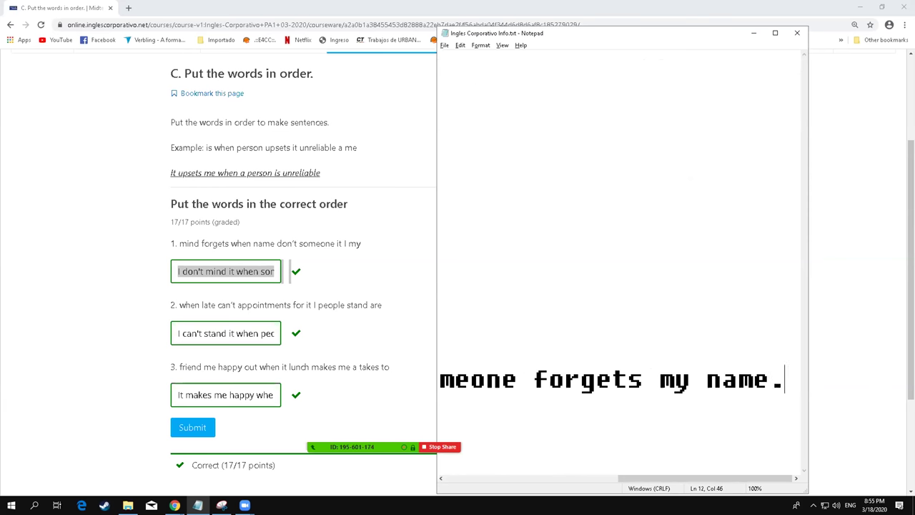
Resize the note's window beside the exercise and split the sentence into three lines, breaking after "it" and after "forgets"
left_click_drag(807, 217, 914, 217)
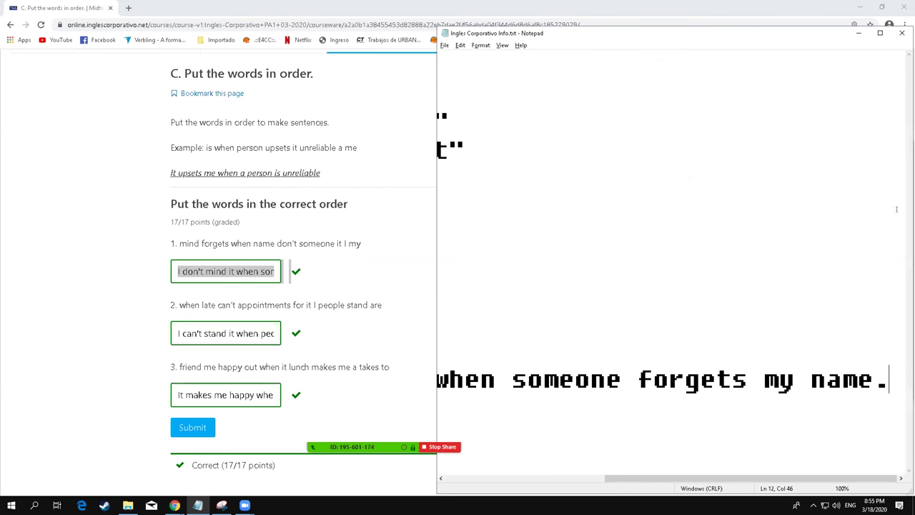
left_click_drag(436, 302, 152, 291)
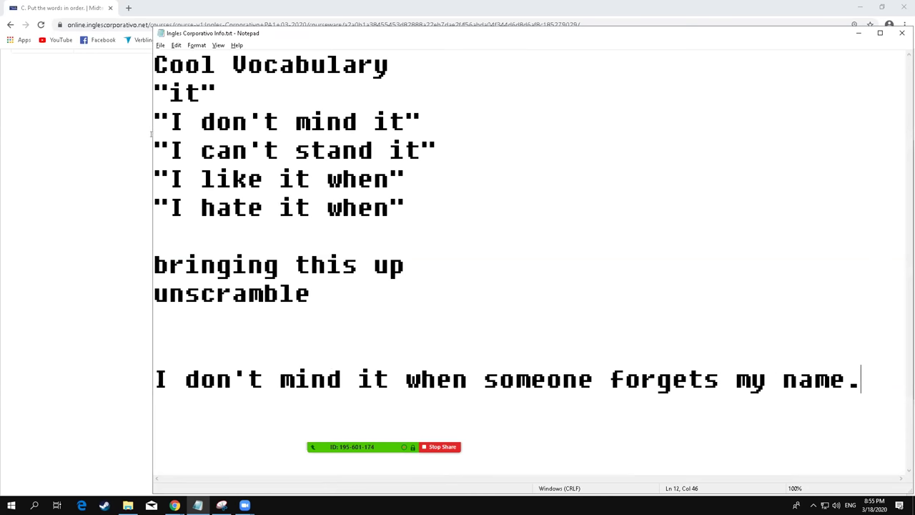
left_click_drag(151, 134, 599, 136)
left_click(838, 379)
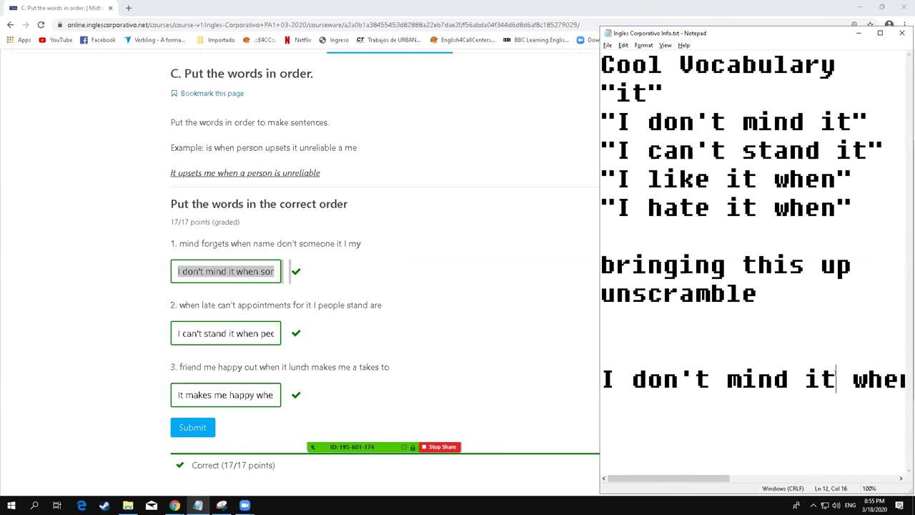
key("Return")
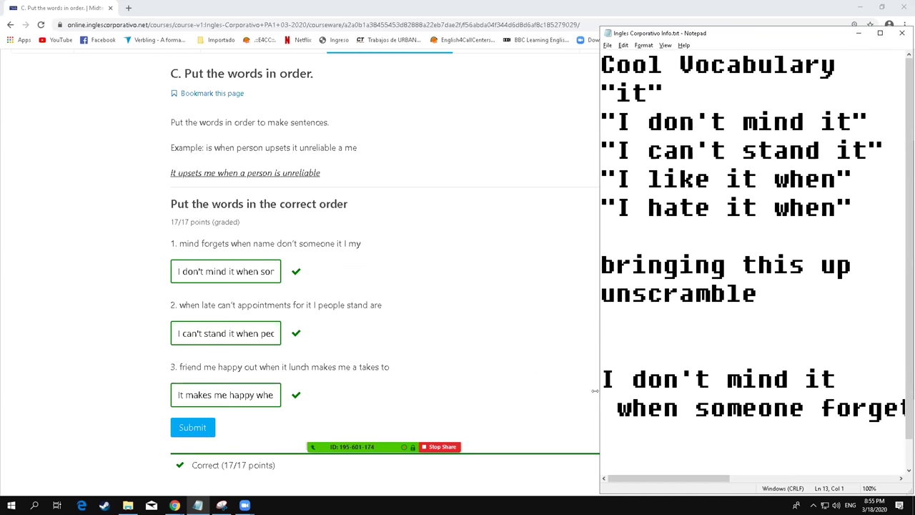
left_click_drag(600, 393, 501, 392)
key("Delete")
left_click(816, 408)
key("Return")
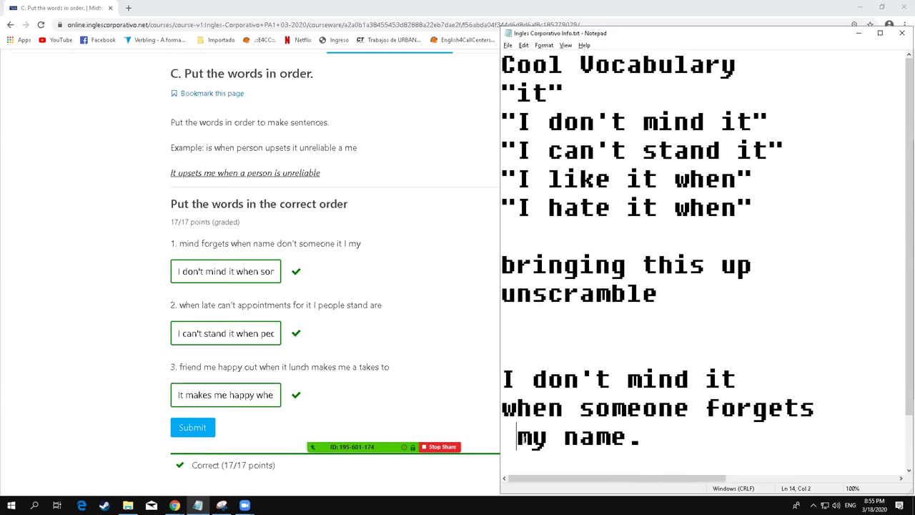
key("Delete")
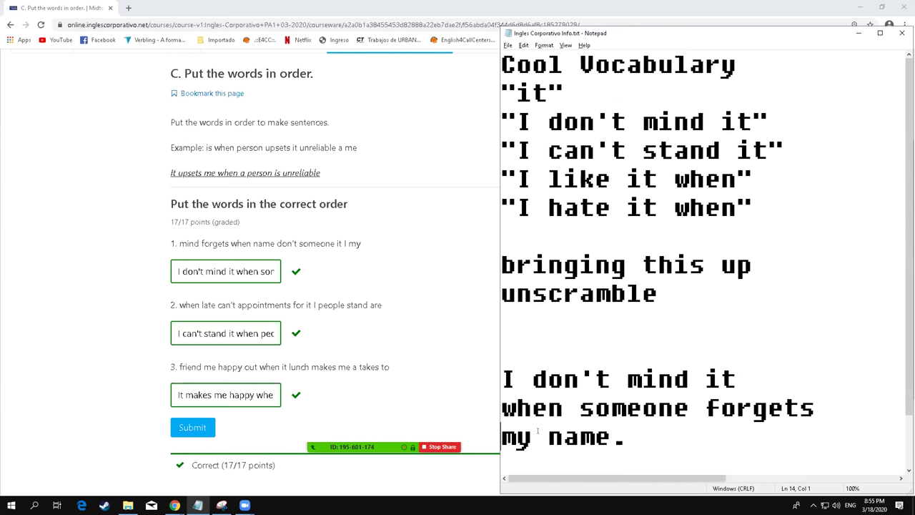
Return to the word-order exercise and look in on the participants in the Zoom meeting
left_click(400, 307)
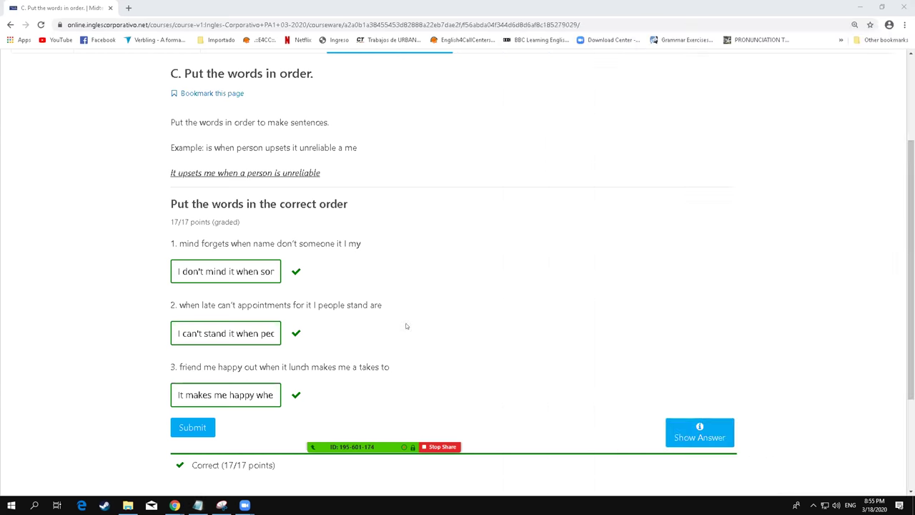
key("alt+Tab")
key("Tab")
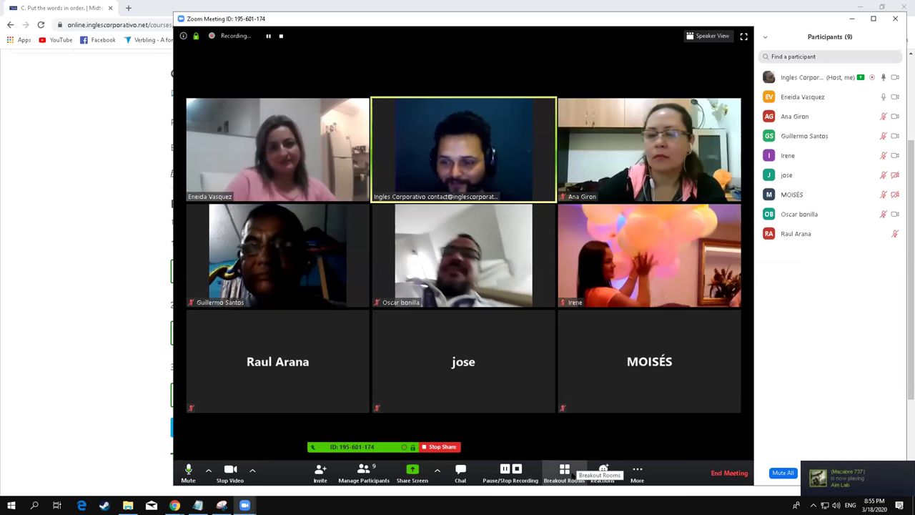
key("alt+Tab")
Go on to the next midterm section, D. Gerund phrases, in the browser
scroll(240, 369, "down", 3)
scroll(459, 397, "up", 1)
scroll(460, 396, "down", 1)
left_click(479, 362)
scroll(579, 362, "down", 2)
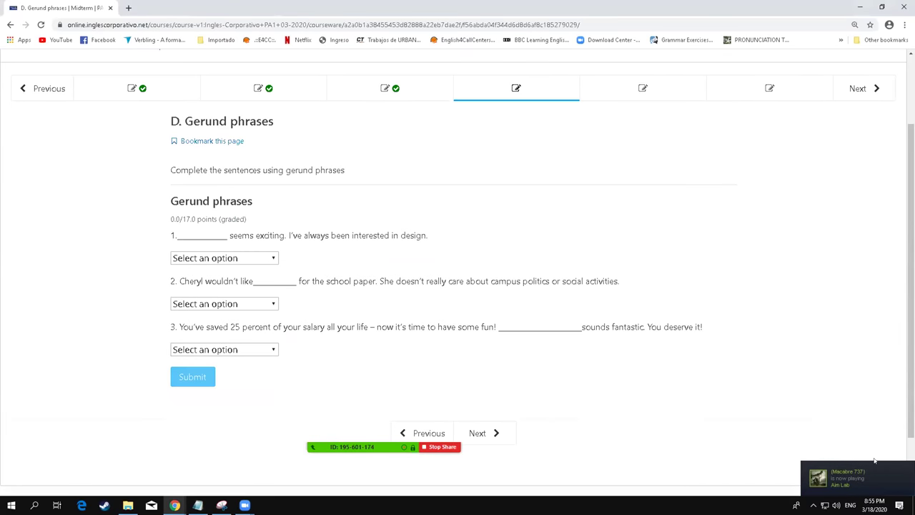
left_click(873, 504)
left_click(407, 188)
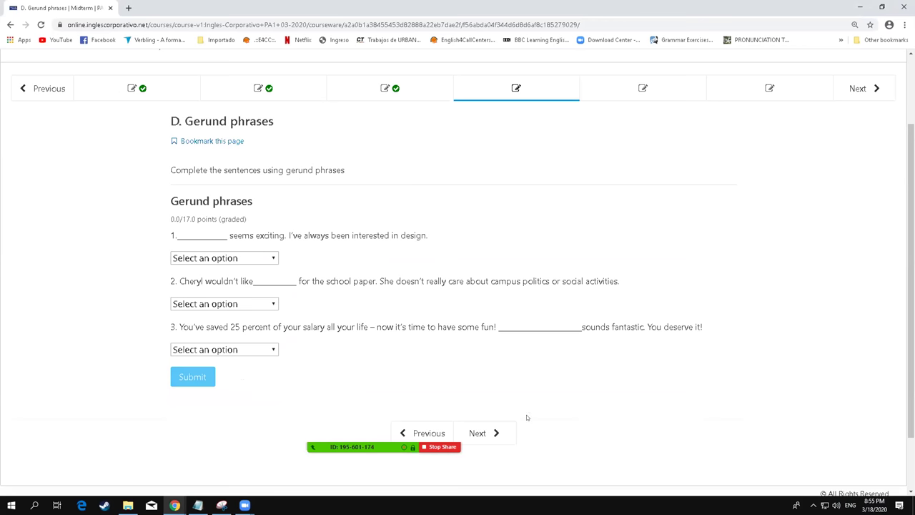
Check the participants in the Zoom meeting and look over the answer choices for gerund sentence 1
mouse_move(244, 505)
left_click(279, 464)
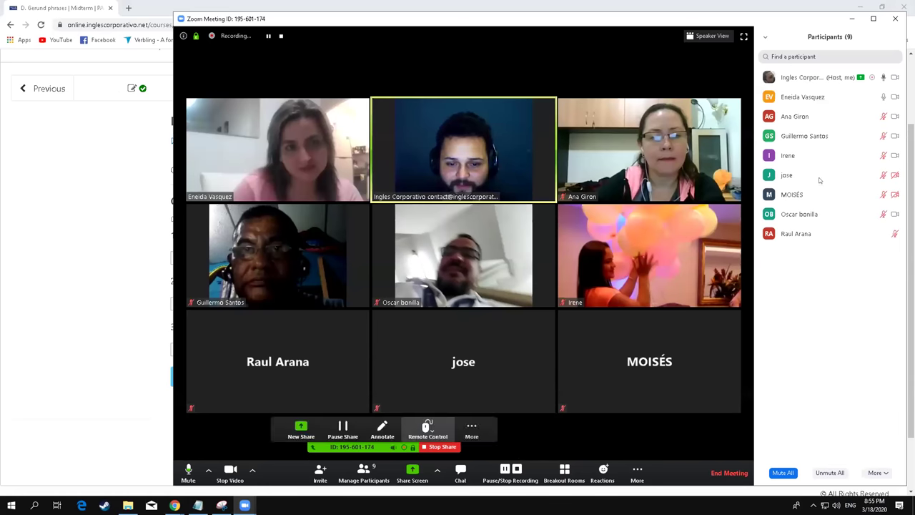
left_click(115, 172)
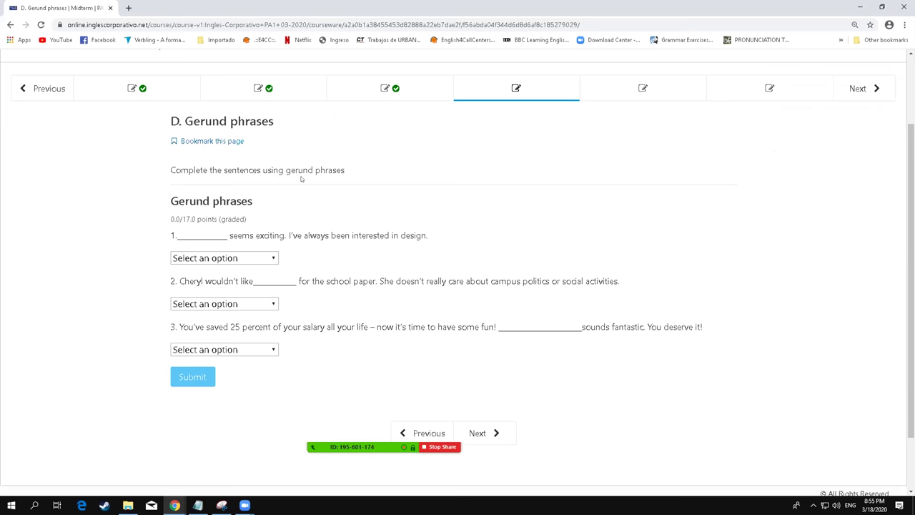
left_click(270, 259)
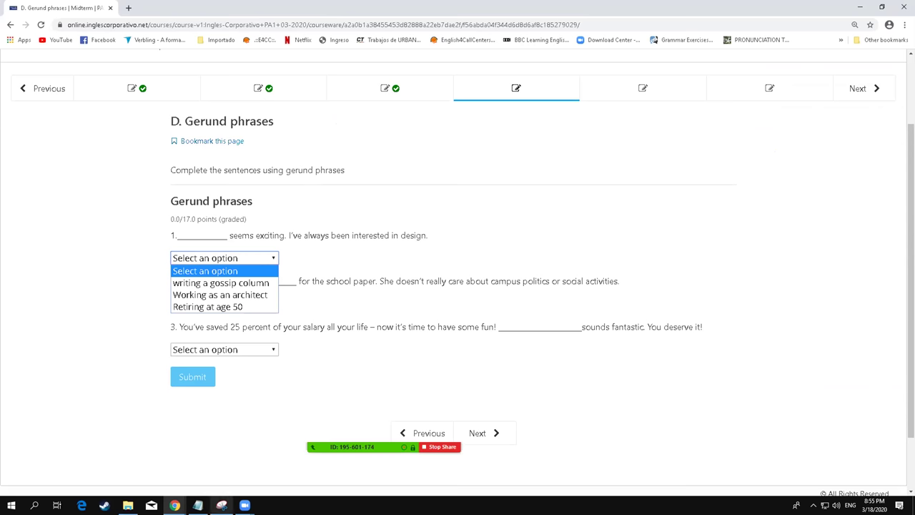
mouse_move(244, 505)
left_click(282, 457)
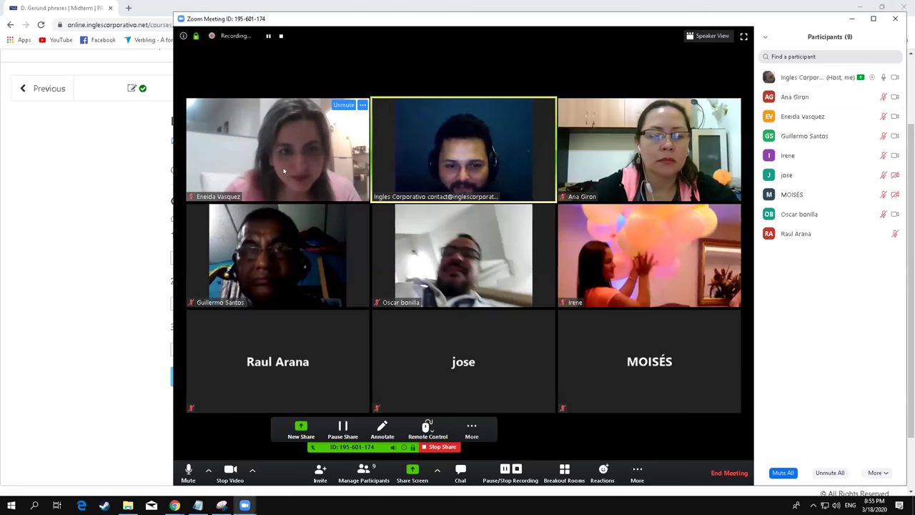
left_click(45, 236)
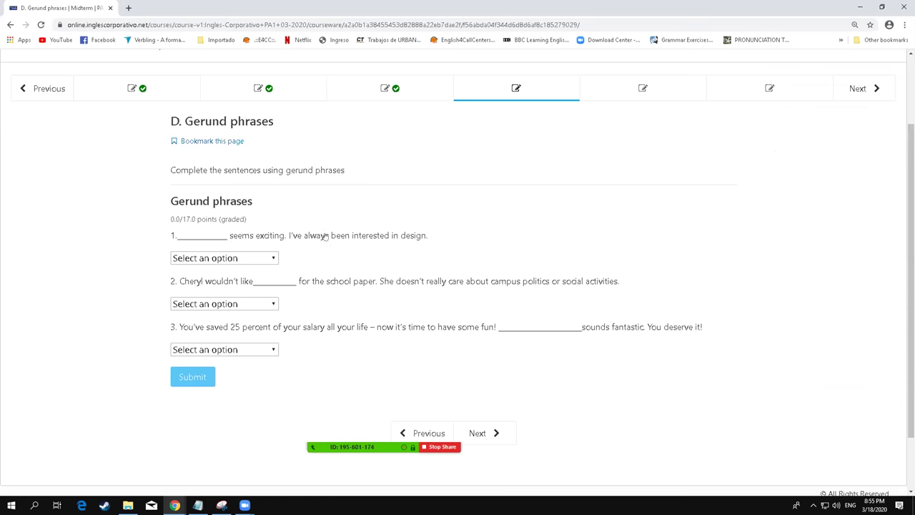
Check the Zoom meeting and answer gerund sentence 1 with "Working as an architect"
left_click(269, 261)
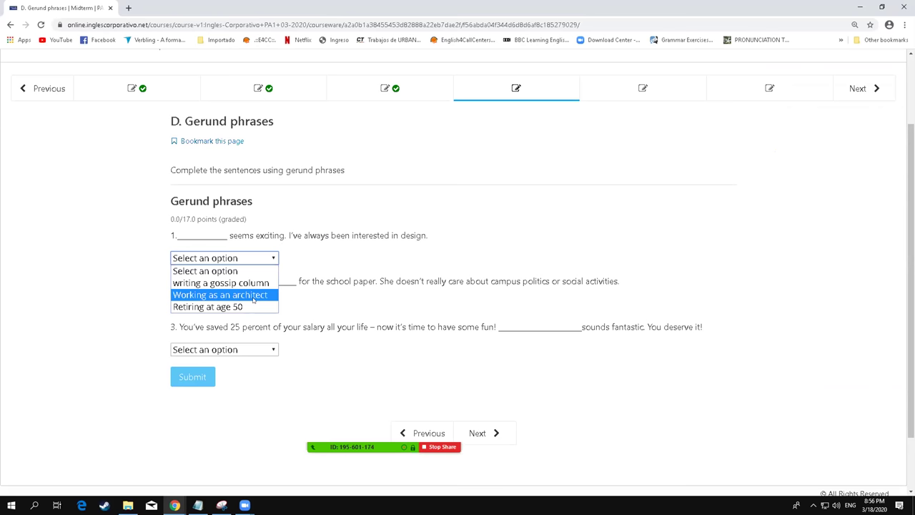
key("alt+Tab")
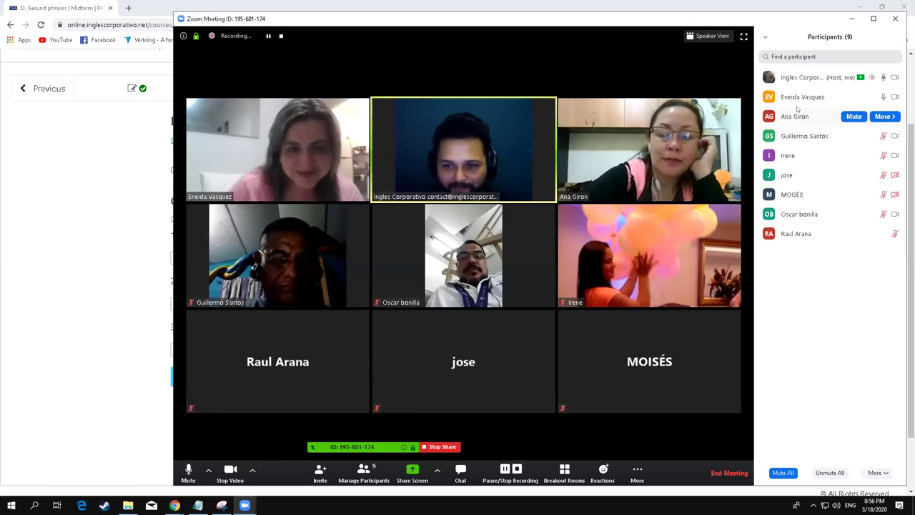
left_click(66, 188)
left_click(231, 257)
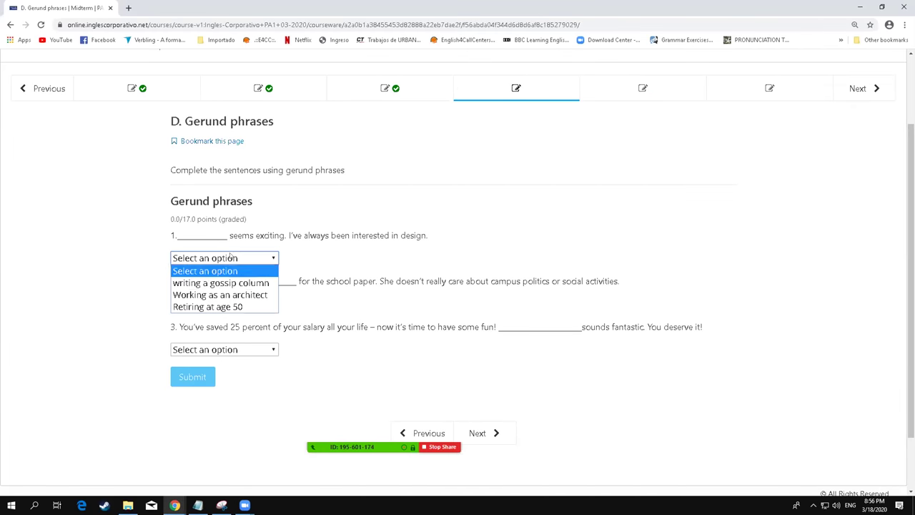
left_click(260, 295)
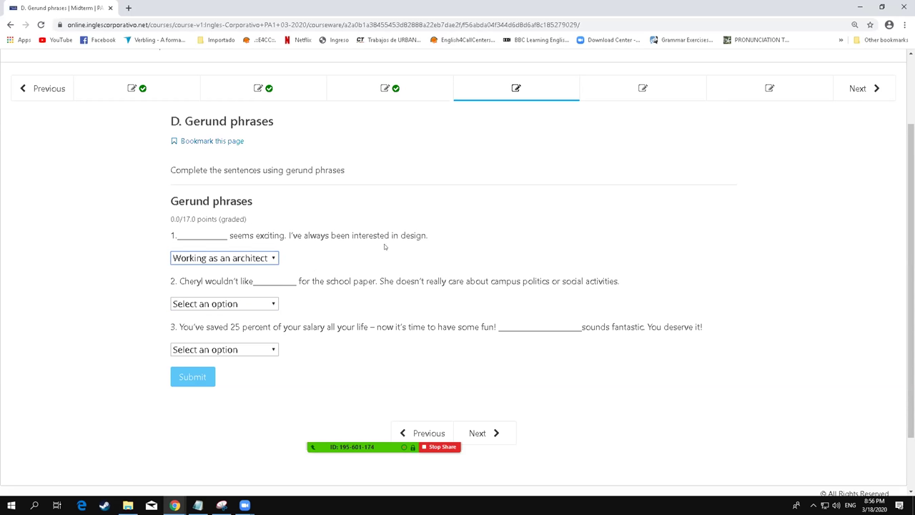
Look in on the Zoom meeting, answer gerund sentence 2 with "writing a gossip column" and highlight its word "politics"
key("alt+Tab")
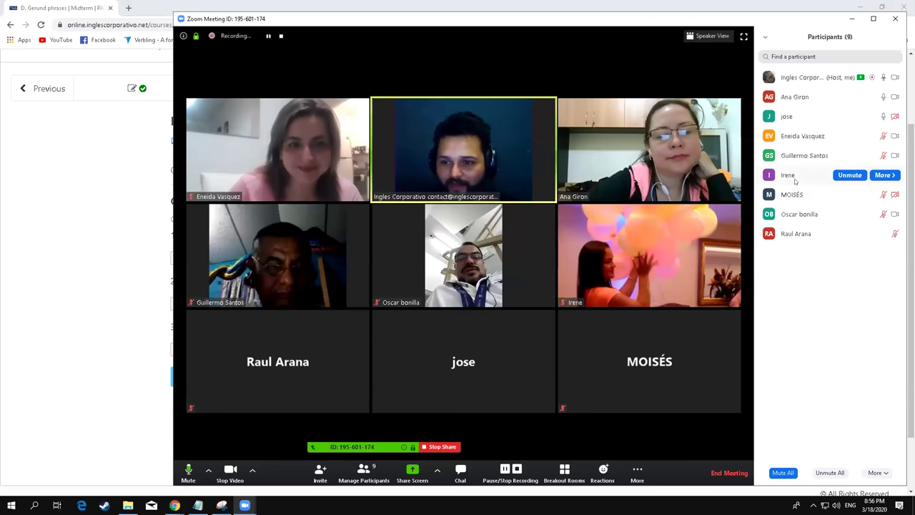
key("alt+Tab")
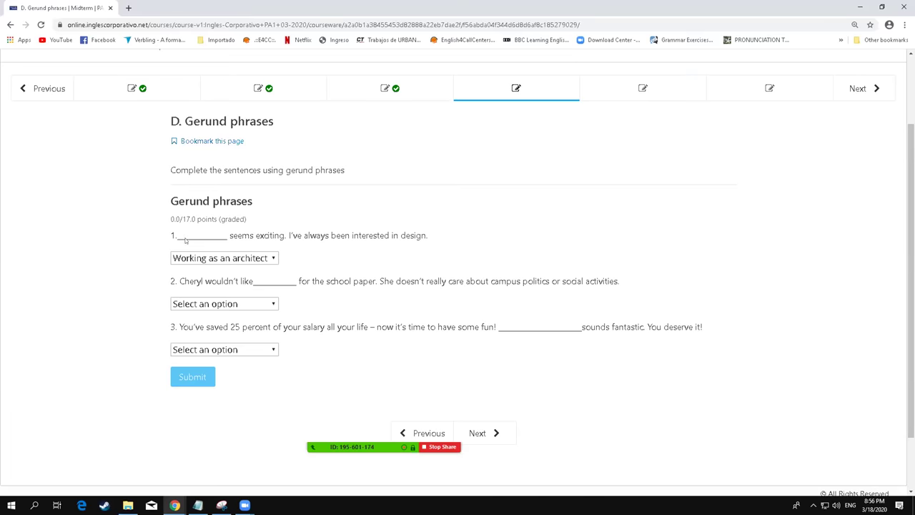
left_click(249, 303)
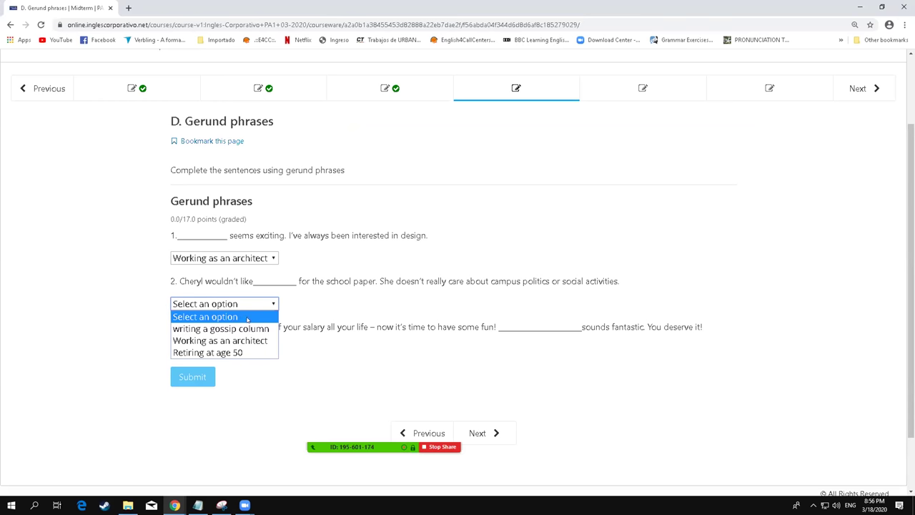
left_click(363, 327)
left_click(229, 303)
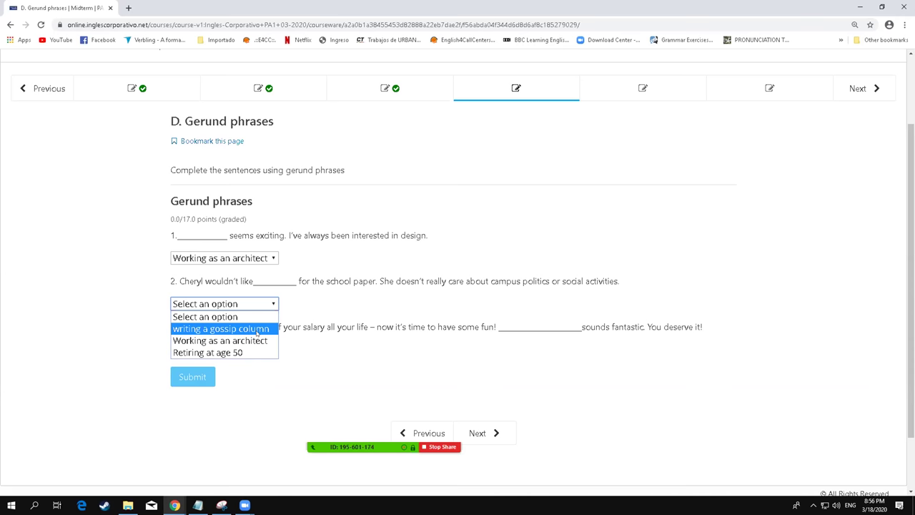
left_click(261, 329)
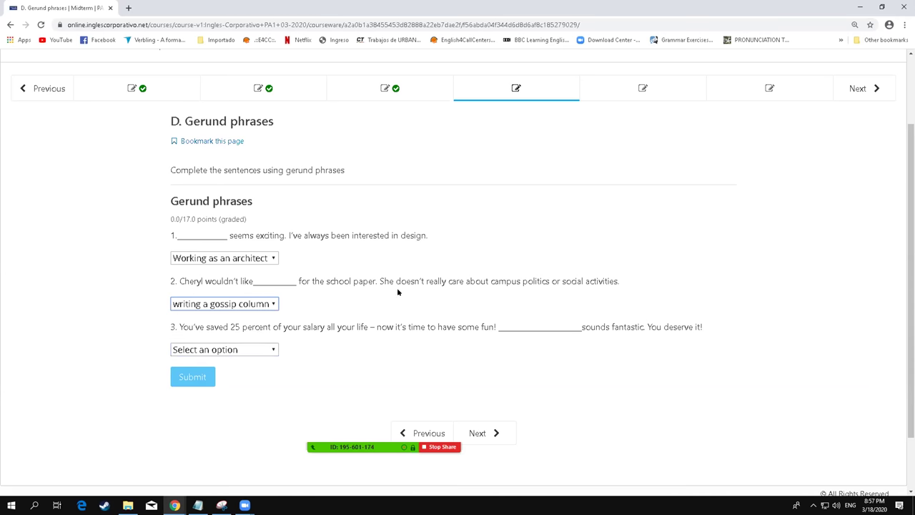
double_click(536, 285)
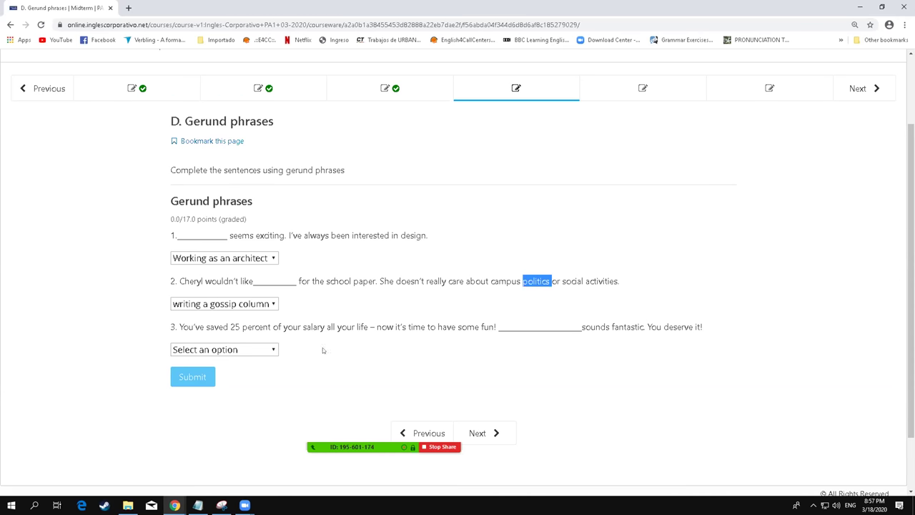
Show the choices for gerund sentence 3 and unmute the last participant listed in the Zoom meeting
left_click(257, 347)
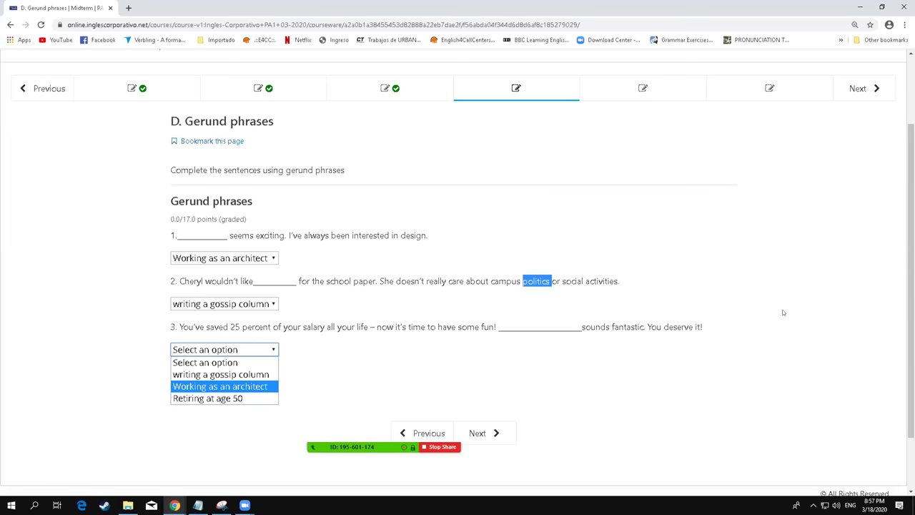
key("alt+Tab")
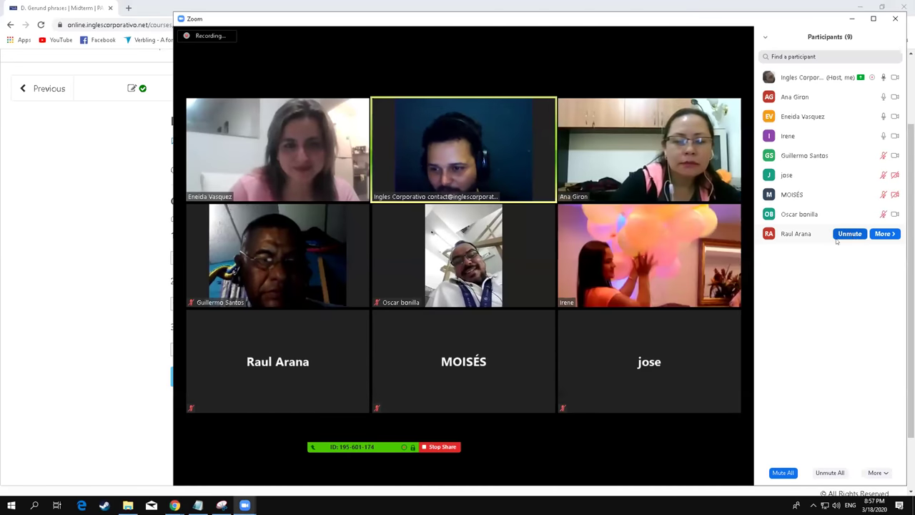
left_click(848, 233)
key("alt+Tab")
Answer gerund sentence 3 with "Retiring at age 50" and submit the exercise
left_click(258, 349)
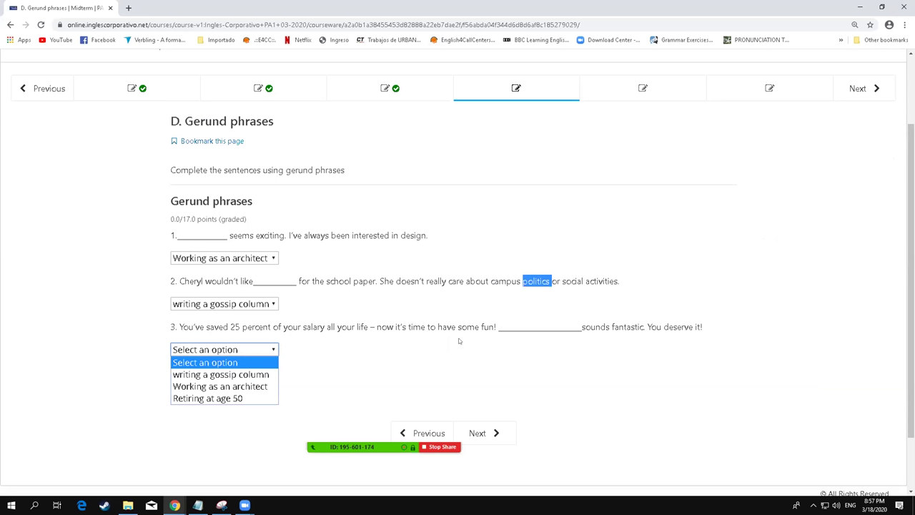
left_click(254, 401)
left_click(211, 384)
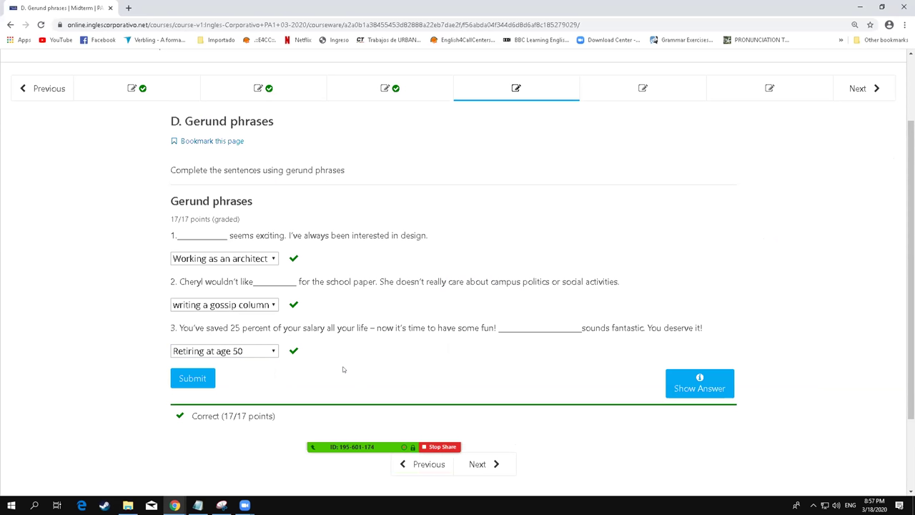
Bring the Notepad vocabulary note back up beside the gerund exercise
left_click(205, 504)
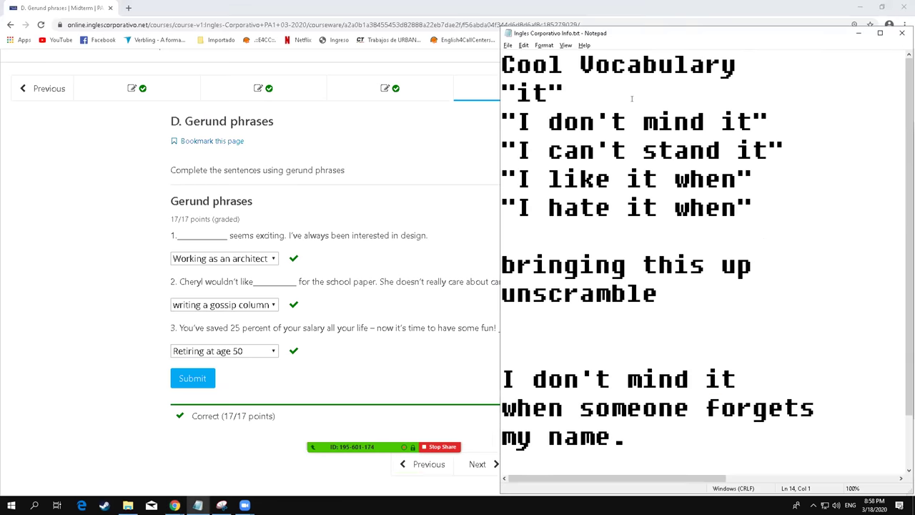